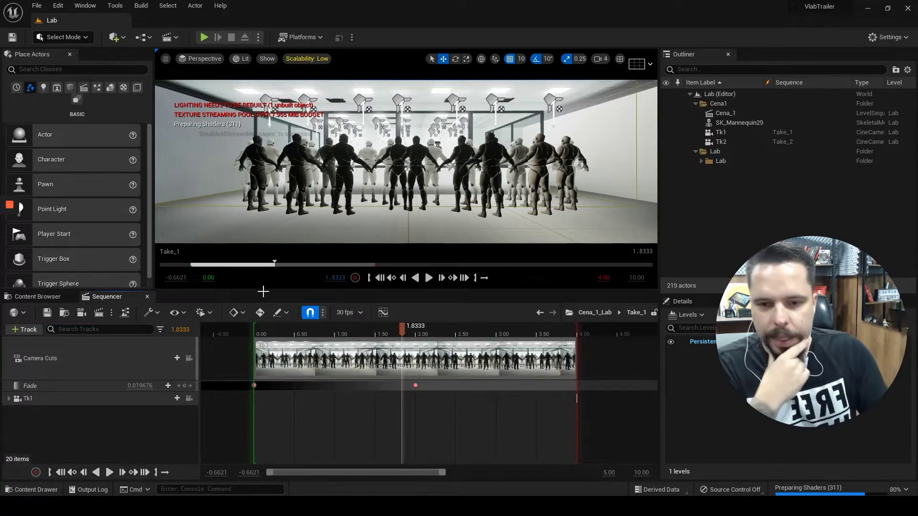
Step: Scrub Take_1 to 2.70, then return to the Cena_1_Lab master sequence
{"action": "left_click", "coordinate": [477, 333]}
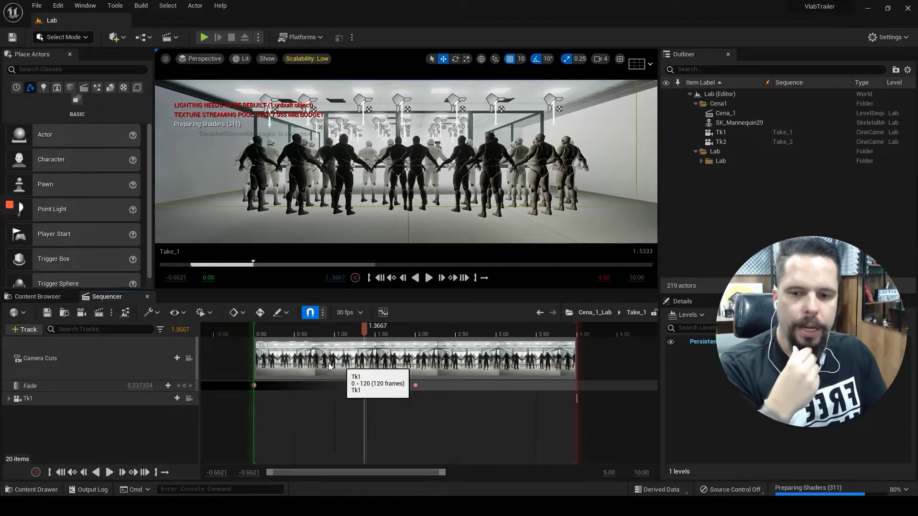
{"action": "left_click_drag", "start_coordinate": [419, 332], "coordinate": [472, 332]}
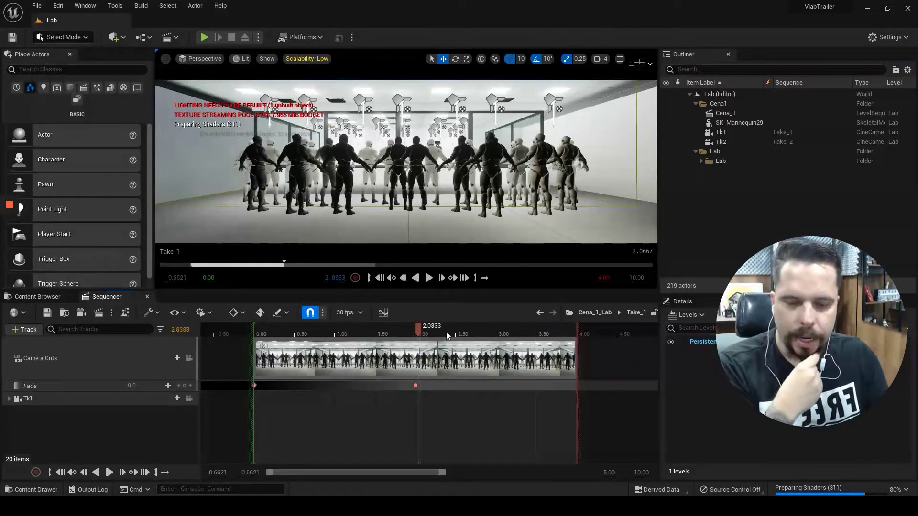
{"action": "left_click", "coordinate": [610, 315]}
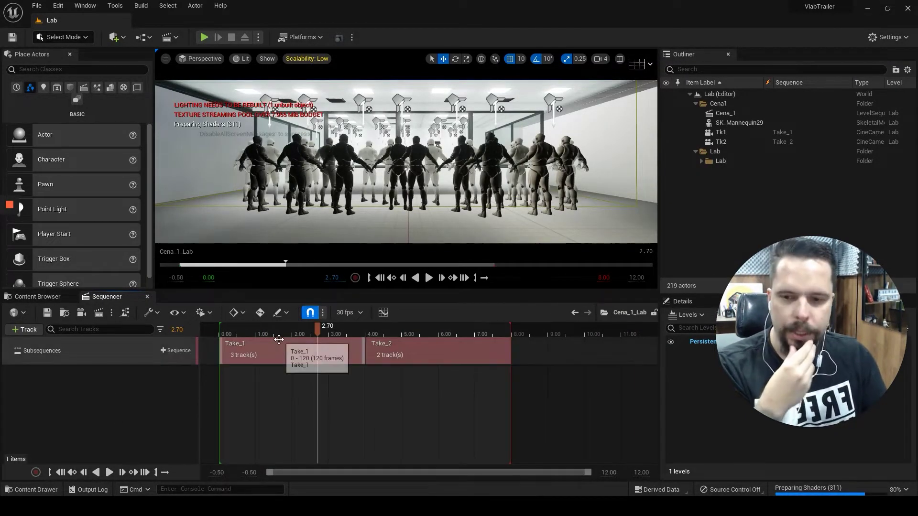
Step: Inspect the Take_1 and Take_2 subsequence sections and set the playhead near 2.37 seconds
{"action": "left_click", "coordinate": [426, 349]}
{"action": "left_click", "coordinate": [288, 354]}
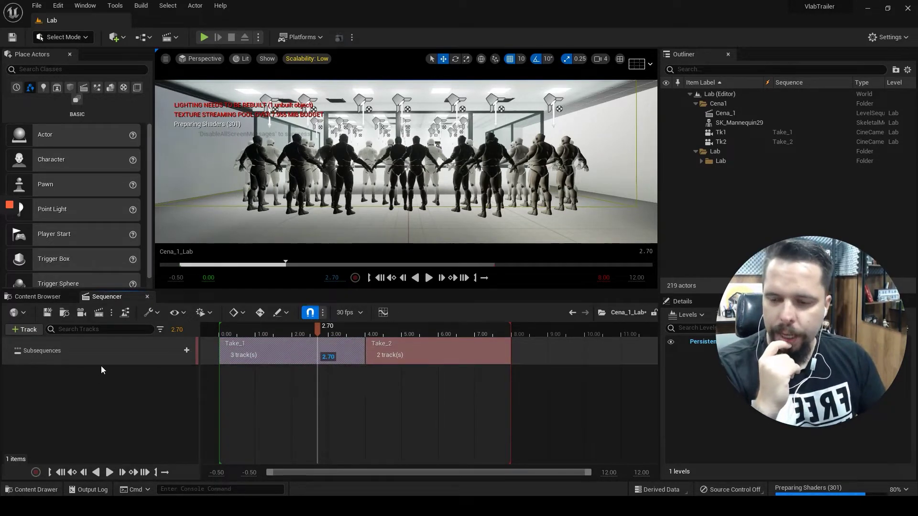
{"action": "left_click", "coordinate": [95, 350]}
{"action": "left_click", "coordinate": [426, 355]}
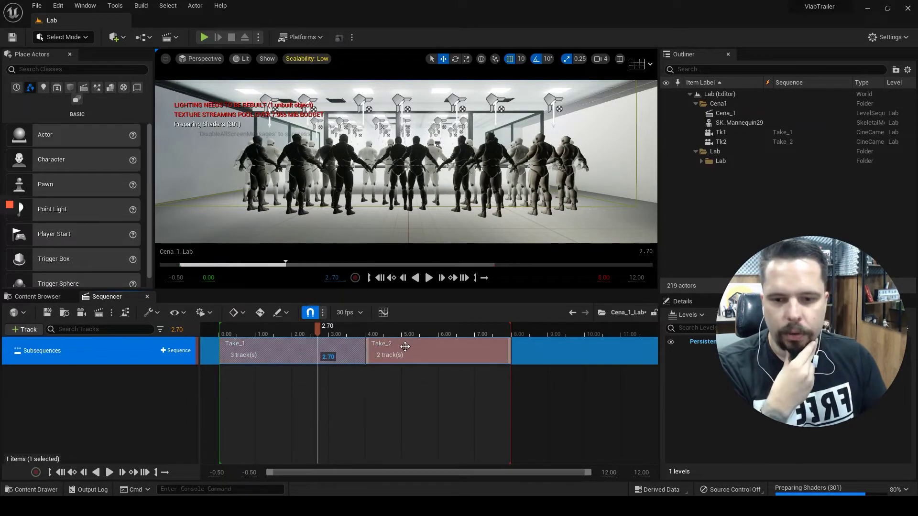
{"action": "left_click", "coordinate": [303, 354]}
{"action": "left_click_drag", "start_coordinate": [312, 326], "coordinate": [329, 348]}
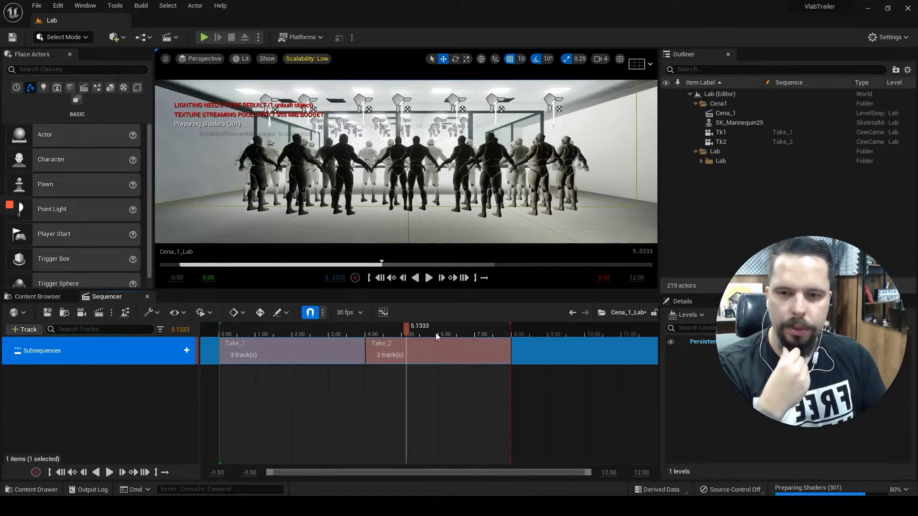
{"action": "left_click", "coordinate": [130, 408]}
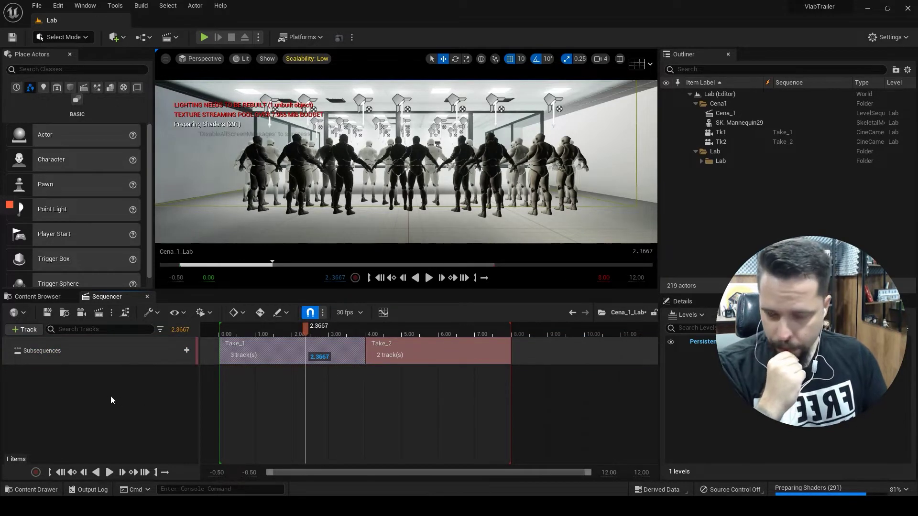
Step: Preview the master sequence through the take cameras, then reopen Take_1 with the playhead at 2.80
{"action": "right_click", "coordinate": [96, 392]}
{"action": "mouse_move", "coordinate": [173, 262]}
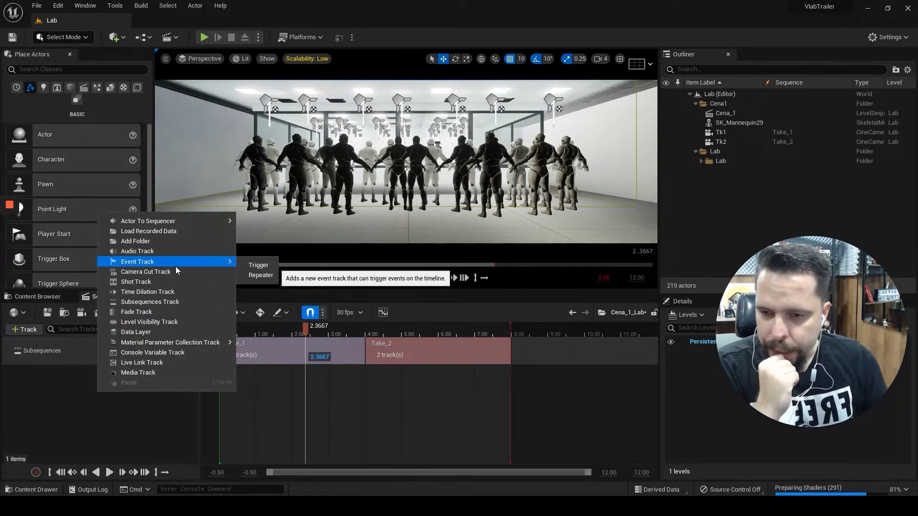
{"action": "left_click", "coordinate": [57, 403]}
{"action": "left_click", "coordinate": [135, 351]}
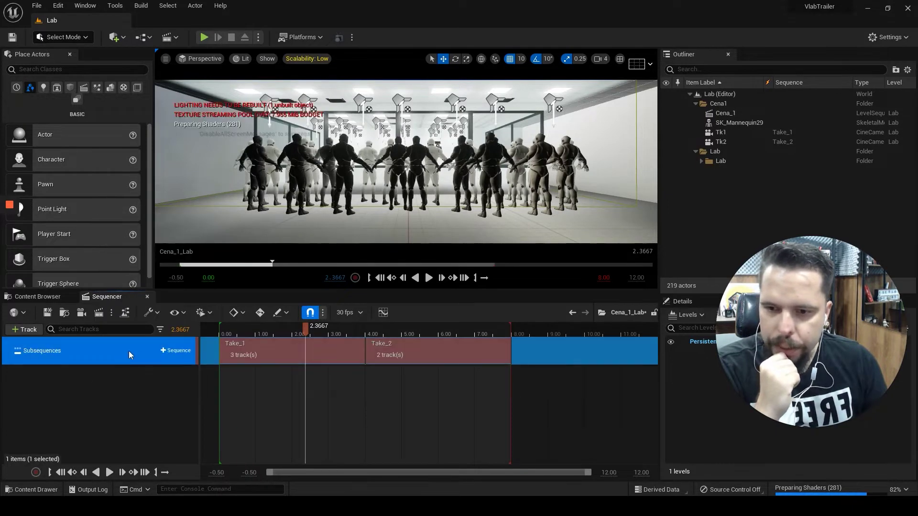
{"action": "left_click", "coordinate": [10, 246]}
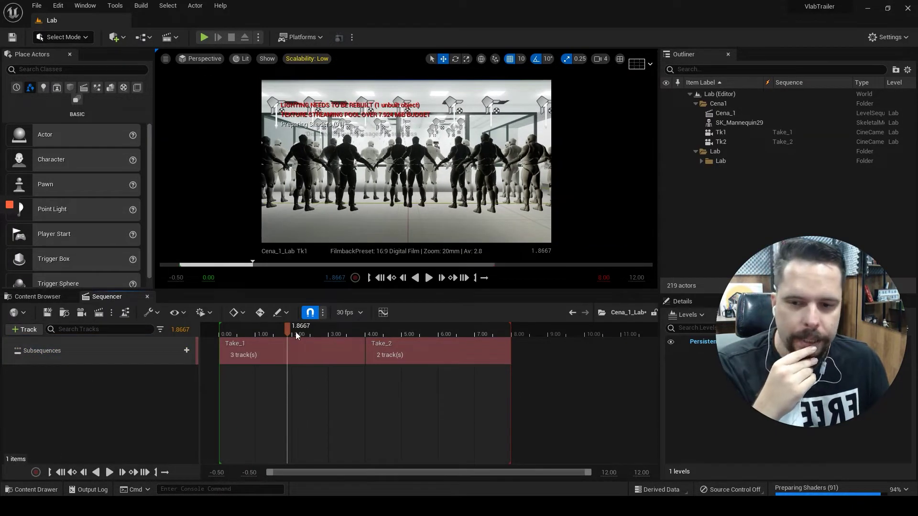
{"action": "mouse_move", "coordinate": [295, 332]}
{"action": "left_mouse_down"}
{"action": "mouse_move", "coordinate": [339, 331]}
{"action": "mouse_move", "coordinate": [291, 324]}
{"action": "left_mouse_up"}
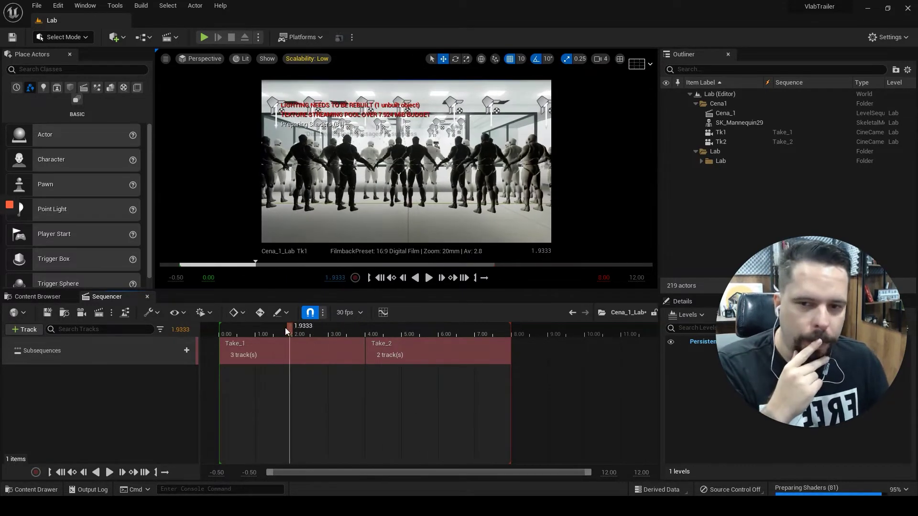
{"action": "double_click", "coordinate": [306, 356]}
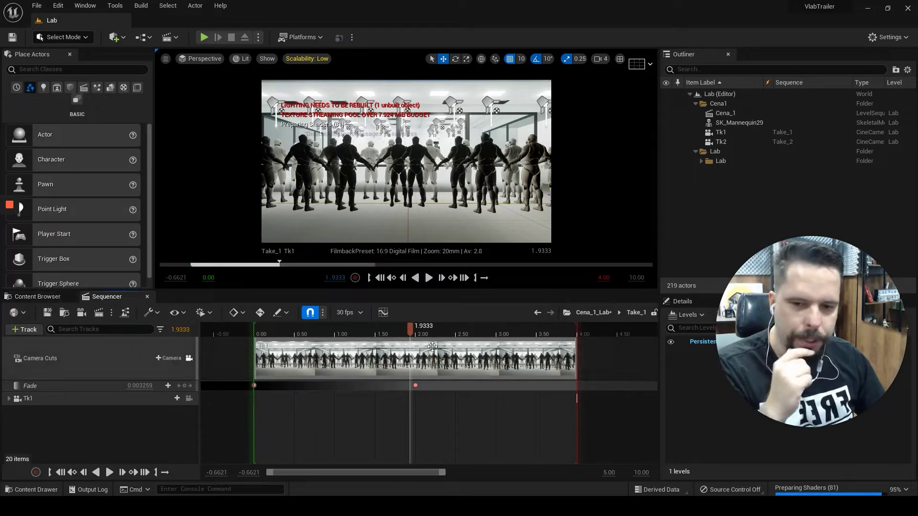
{"action": "left_click_drag", "start_coordinate": [411, 330], "coordinate": [479, 330]}
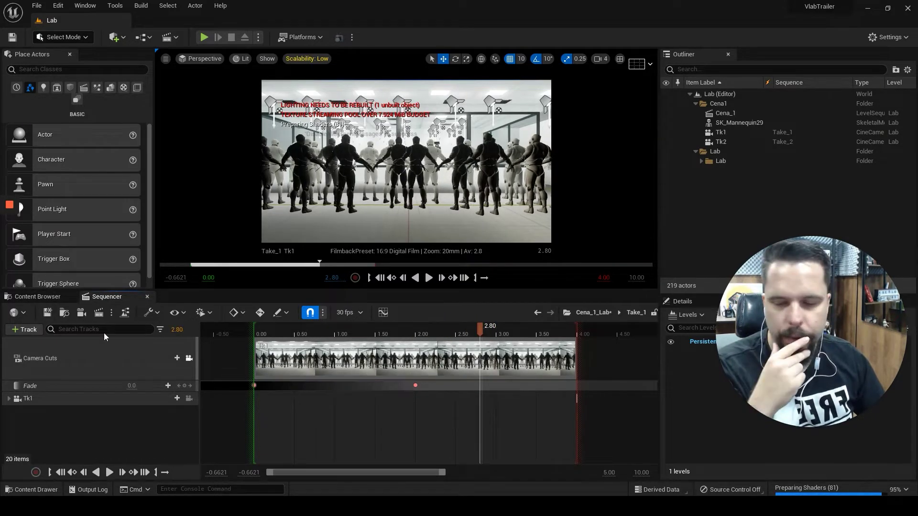
Step: Open the Content Browser and navigate to the Idle_AnimationPack folder
{"action": "left_click", "coordinate": [43, 299]}
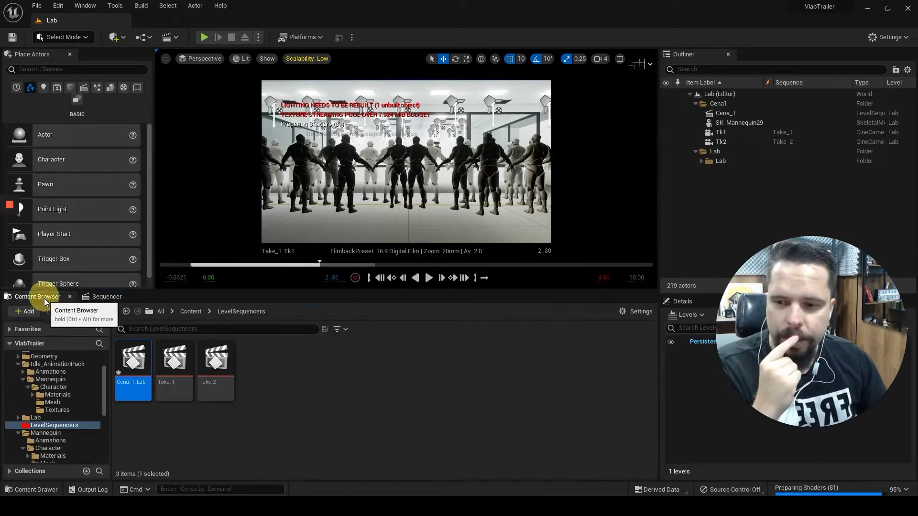
{"action": "scroll", "coordinate": [51, 397], "scroll_direction": "up", "scroll_amount": 3}
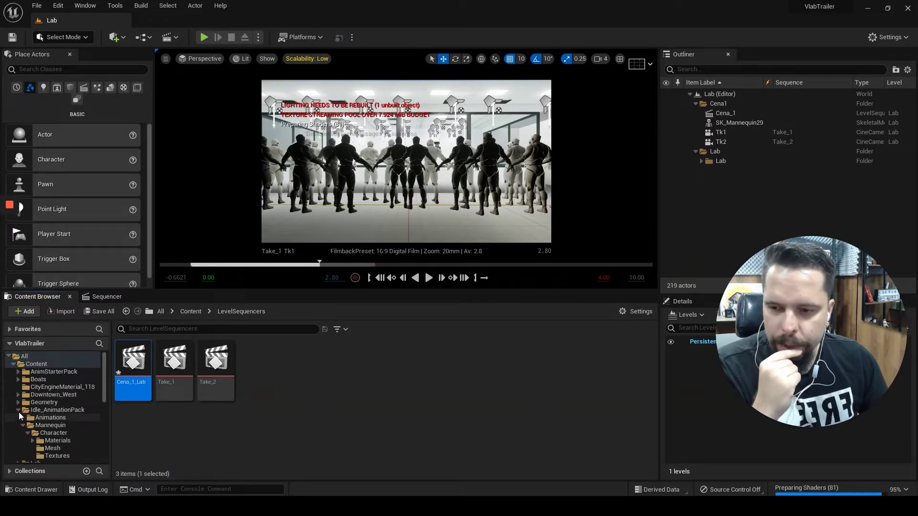
{"action": "left_click", "coordinate": [18, 410]}
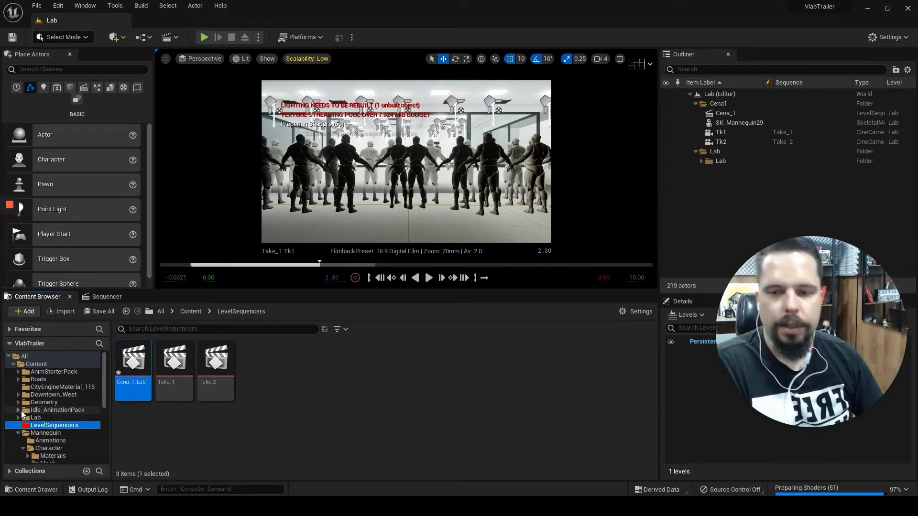
{"action": "left_click", "coordinate": [371, 406]}
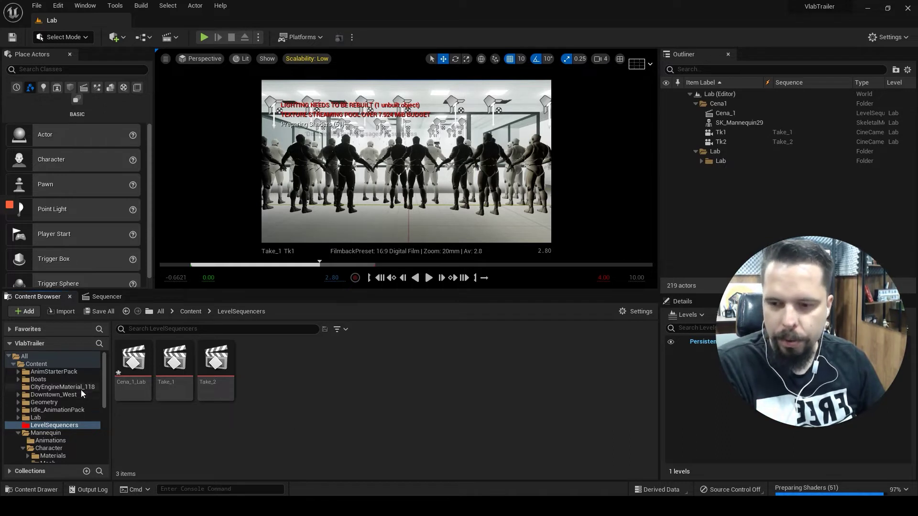
{"action": "scroll", "coordinate": [63, 419], "scroll_direction": "down", "scroll_amount": 5}
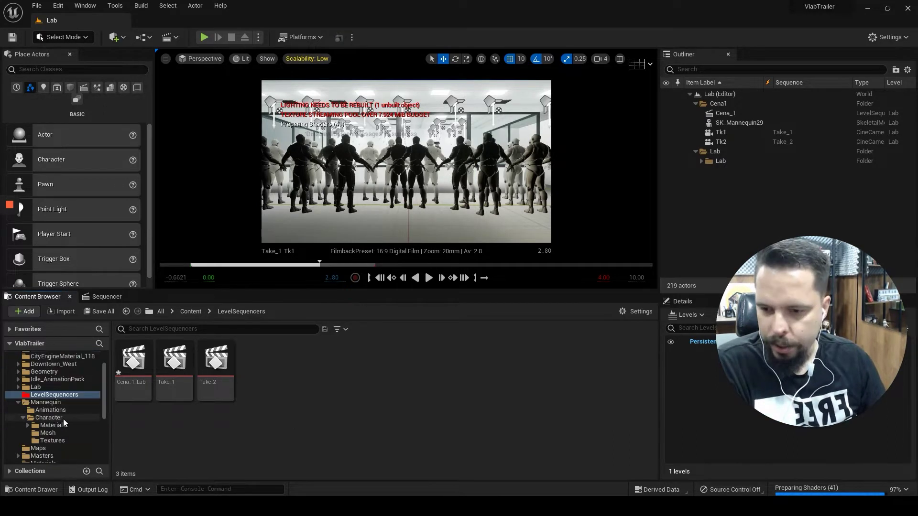
{"action": "scroll", "coordinate": [58, 405], "scroll_direction": "up", "scroll_amount": 4}
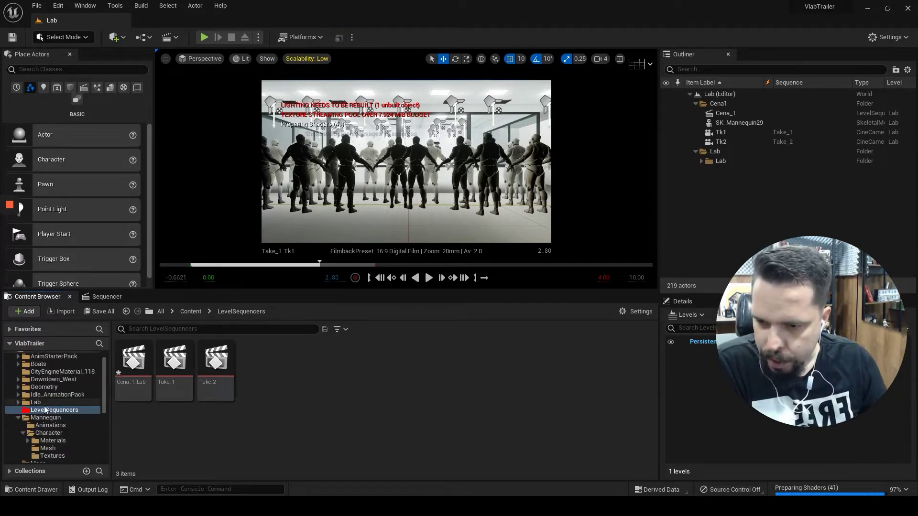
{"action": "left_click", "coordinate": [66, 394]}
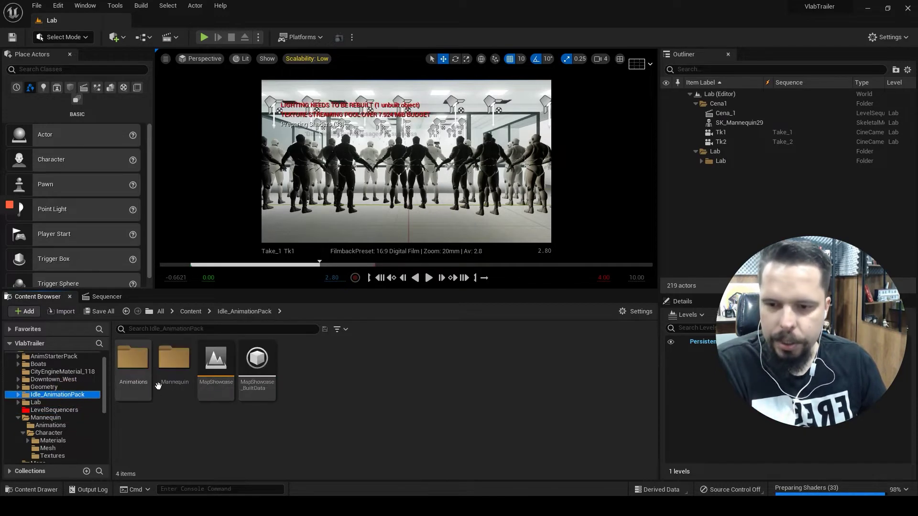
Step: Browse into Animations/Idle_AnimationPack and preview IdleAnim9 in the animation editor before closing it
{"action": "double_click", "coordinate": [134, 366]}
{"action": "double_click", "coordinate": [134, 371]}
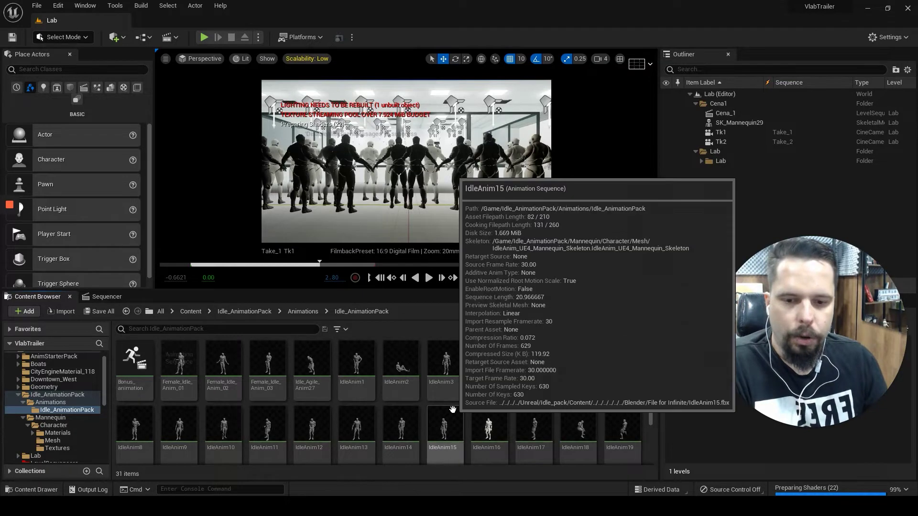
{"action": "scroll", "coordinate": [262, 431], "scroll_direction": "down", "scroll_amount": 1}
{"action": "mouse_move", "coordinate": [179, 412]}
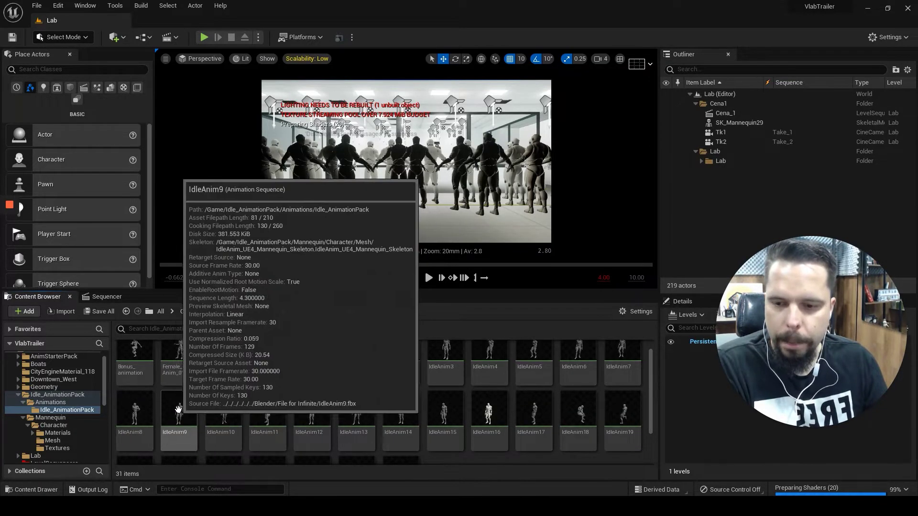
{"action": "left_click", "coordinate": [179, 412]}
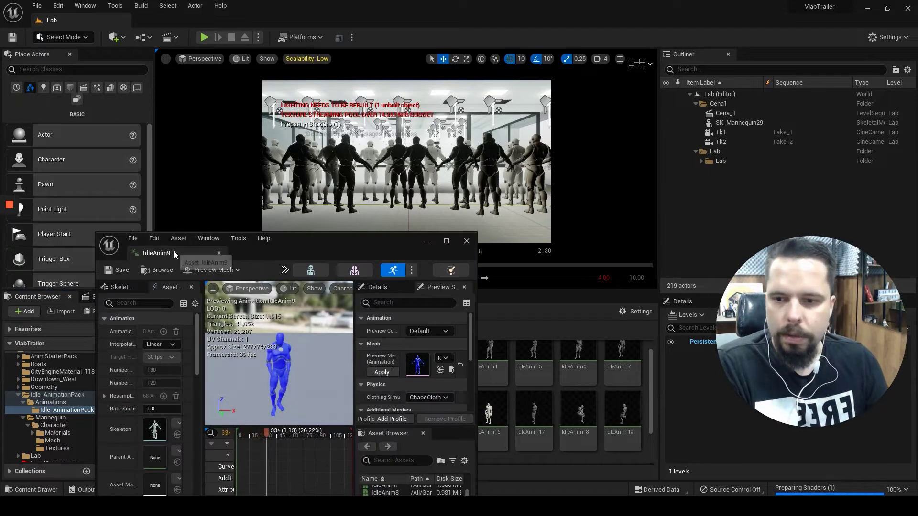
{"action": "left_click", "coordinate": [184, 84]}
{"action": "left_click", "coordinate": [177, 16]}
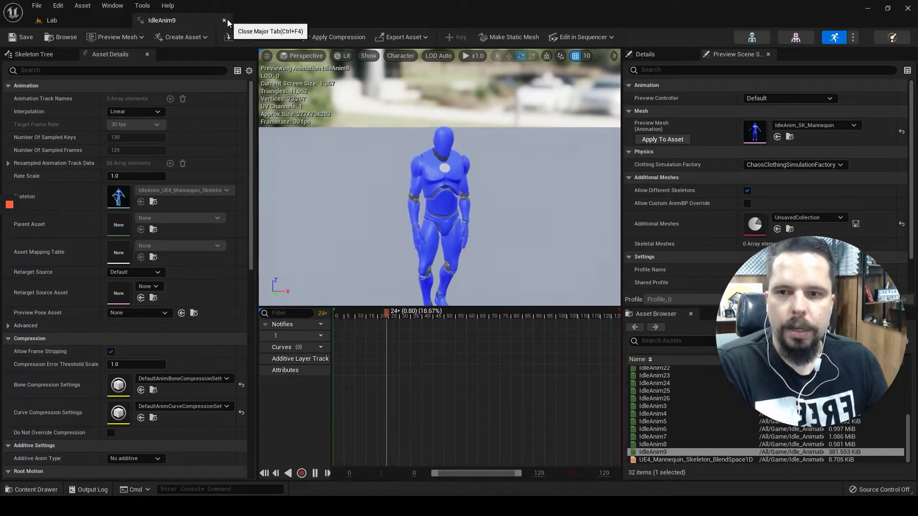
{"action": "left_click", "coordinate": [224, 20]}
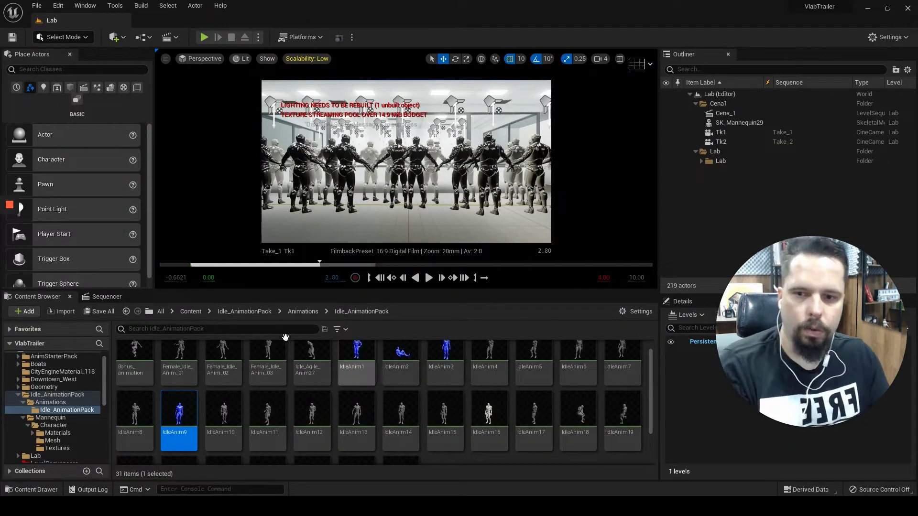
Step: Rename the IdleAnim3_Retargeted animation asset to 'Idle'
{"action": "scroll", "coordinate": [58, 411], "scroll_direction": "up", "scroll_amount": 1}
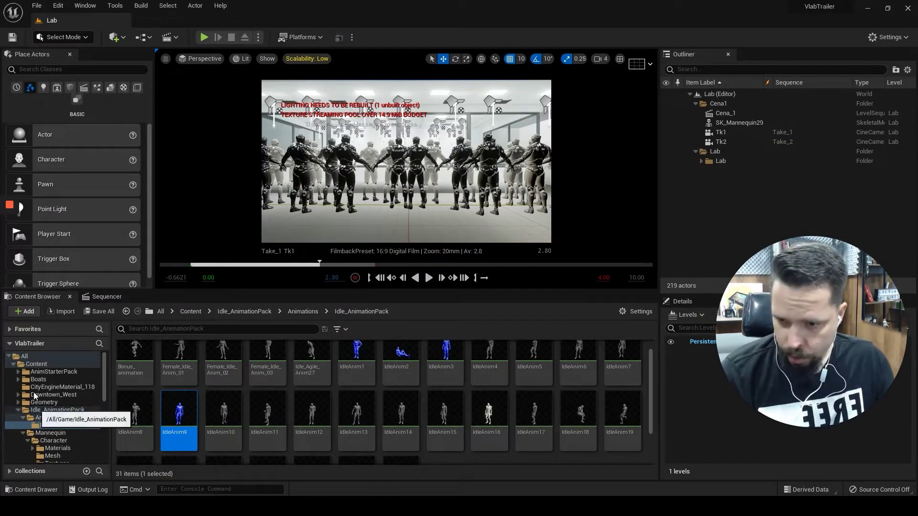
{"action": "left_click", "coordinate": [20, 410]}
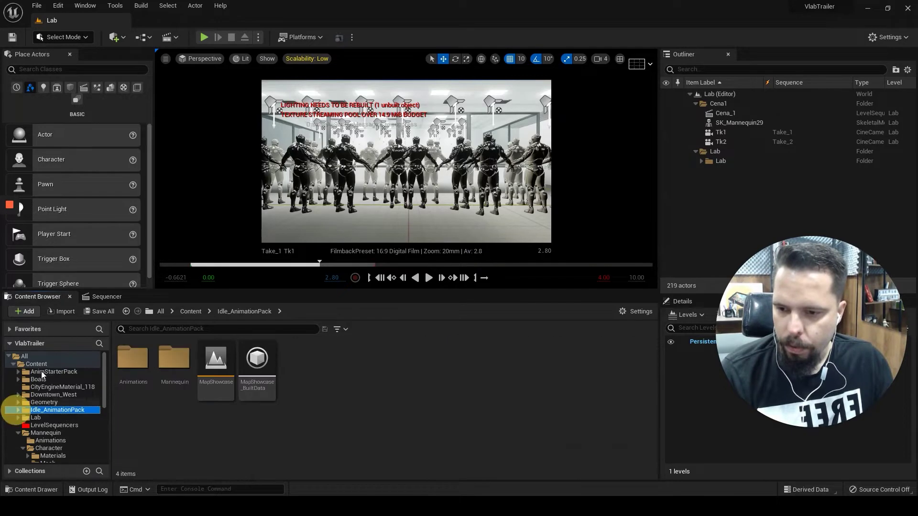
{"action": "left_click", "coordinate": [36, 364]}
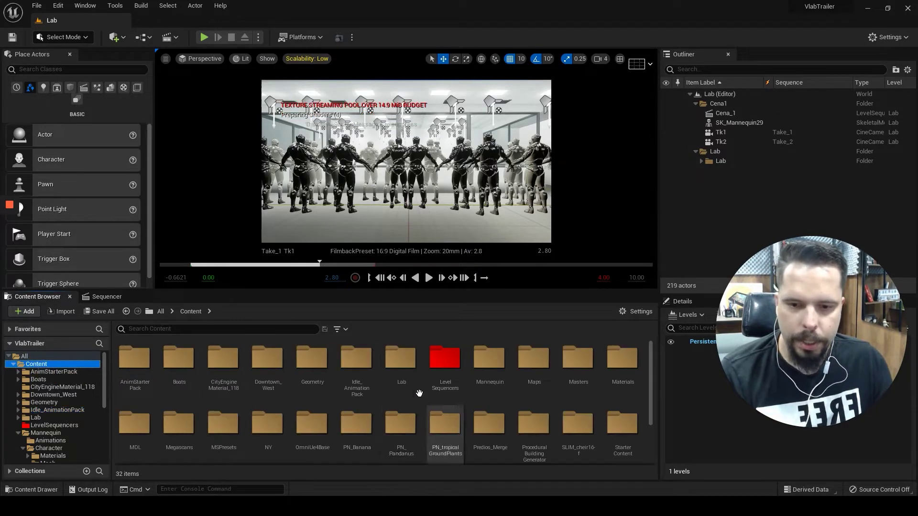
{"action": "left_click", "coordinate": [223, 423]}
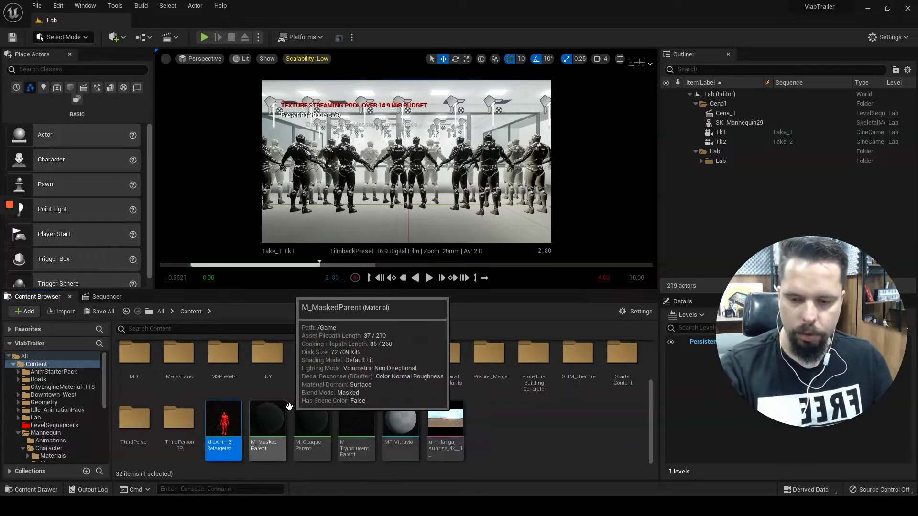
{"action": "key", "text": "F2"}
{"action": "type", "text": "Idle"}
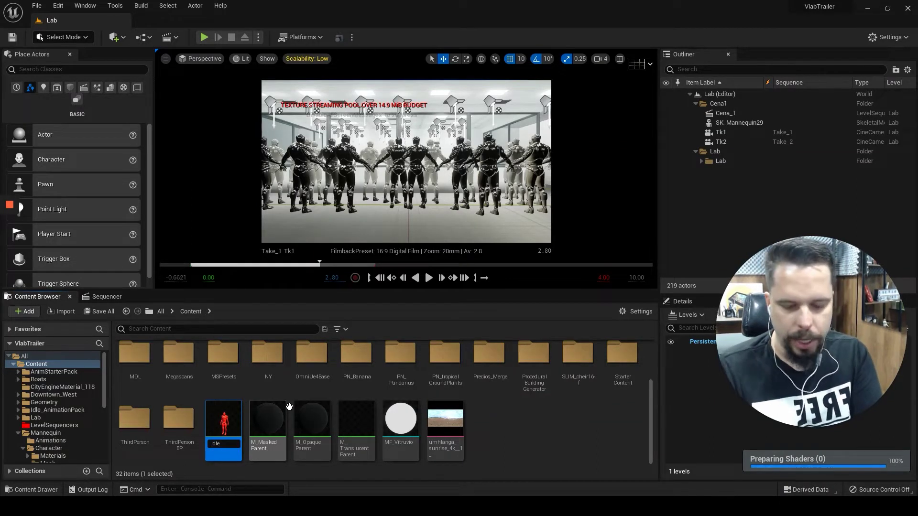
{"action": "key", "text": "Return"}
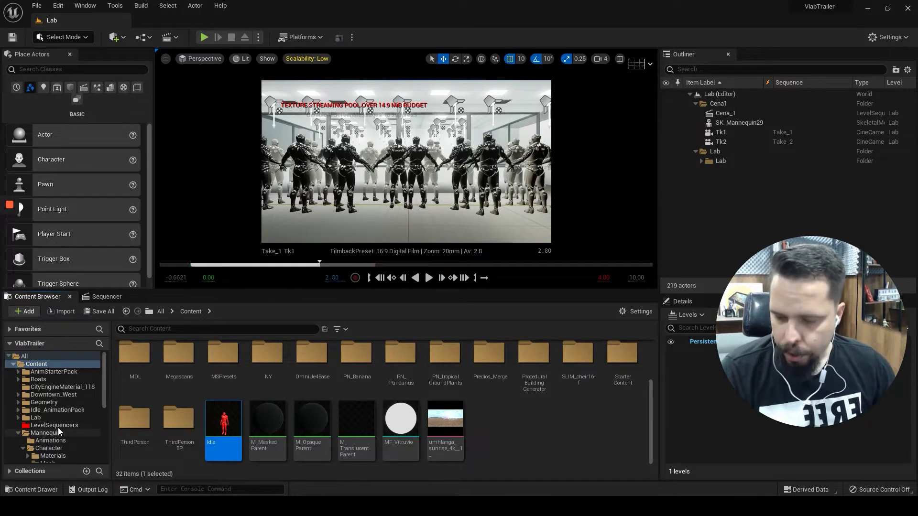
Step: Open the Mannequin/Character/Mesh folder in the Content Browser
{"action": "scroll", "coordinate": [54, 418], "scroll_direction": "down", "scroll_amount": 2}
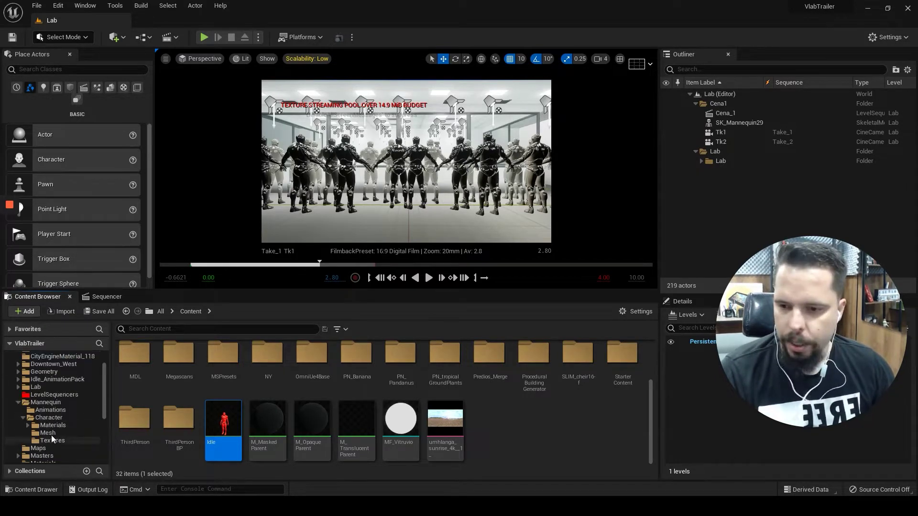
{"action": "left_click", "coordinate": [113, 296]}
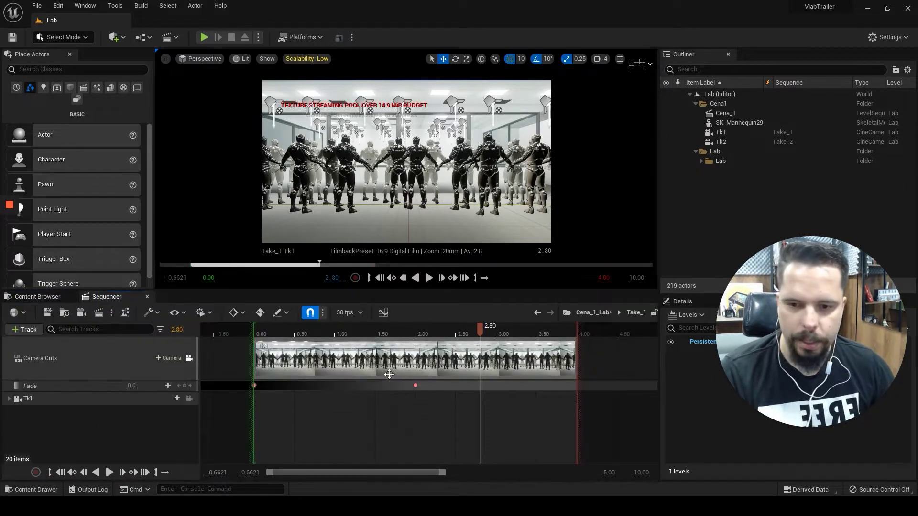
{"action": "left_click", "coordinate": [42, 296]}
{"action": "scroll", "coordinate": [51, 417], "scroll_direction": "down", "scroll_amount": 1}
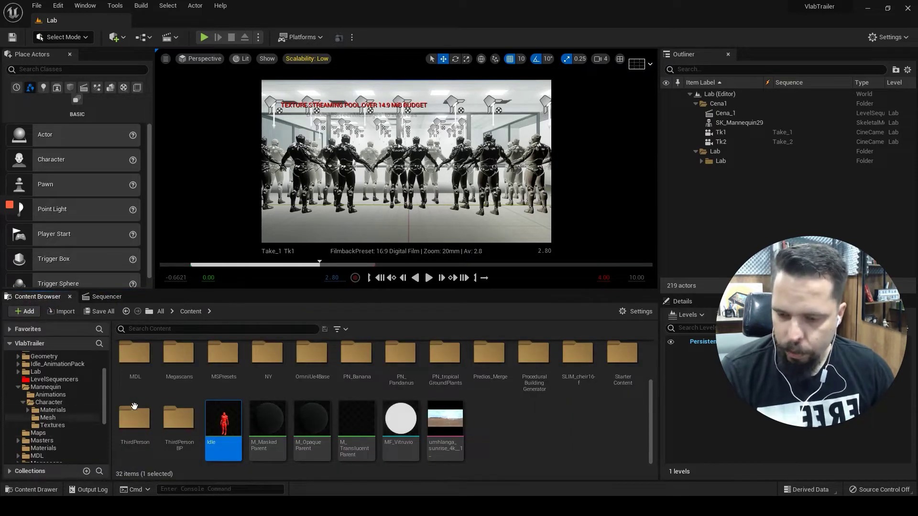
{"action": "left_click", "coordinate": [50, 418]}
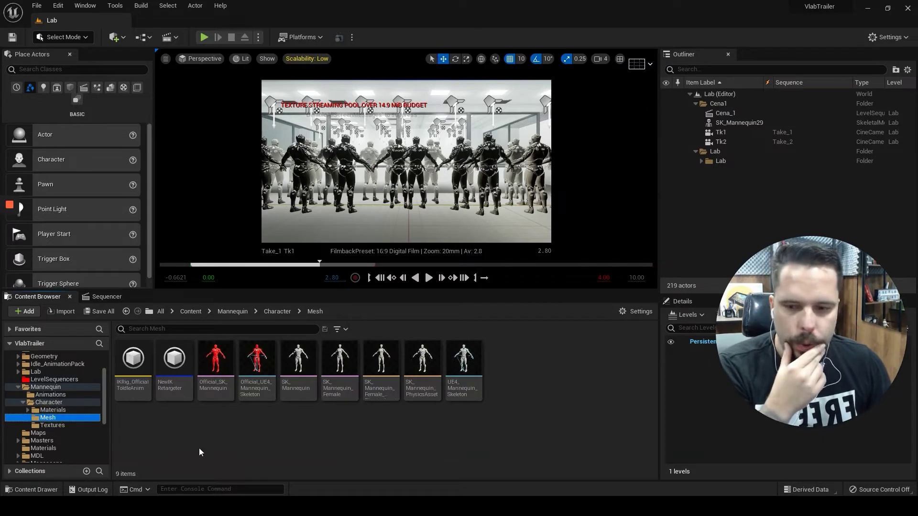
Step: Unlock the viewport from the Tk1 shot camera and orbit beside the mannequin rows
{"action": "left_click", "coordinate": [211, 433]}
{"action": "mouse_move", "coordinate": [207, 357]}
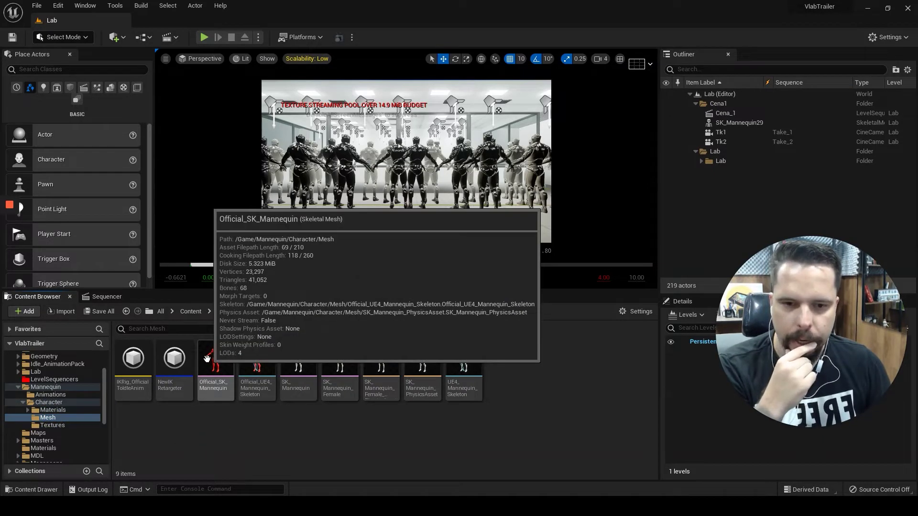
{"action": "left_click", "coordinate": [103, 296]}
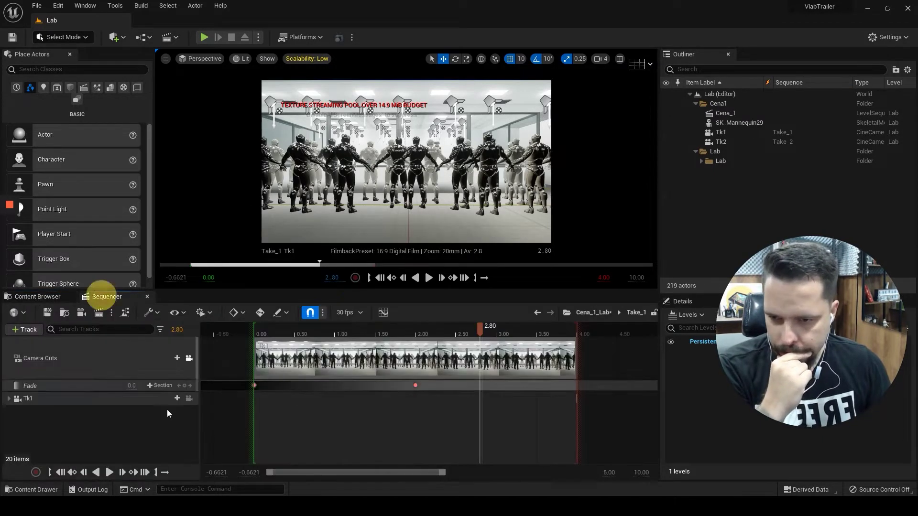
{"action": "left_click", "coordinate": [189, 358]}
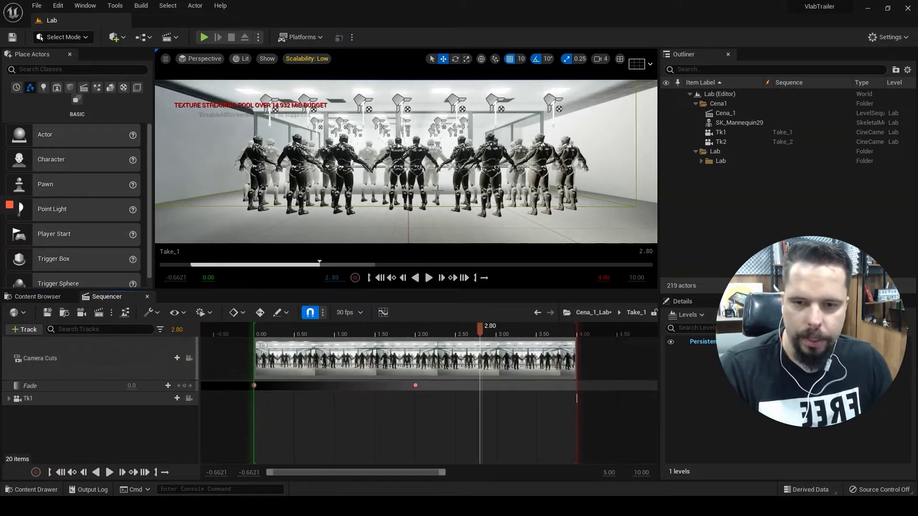
{"action": "right_click_drag", "start_coordinate": [440, 189], "coordinate": [439, 188]}
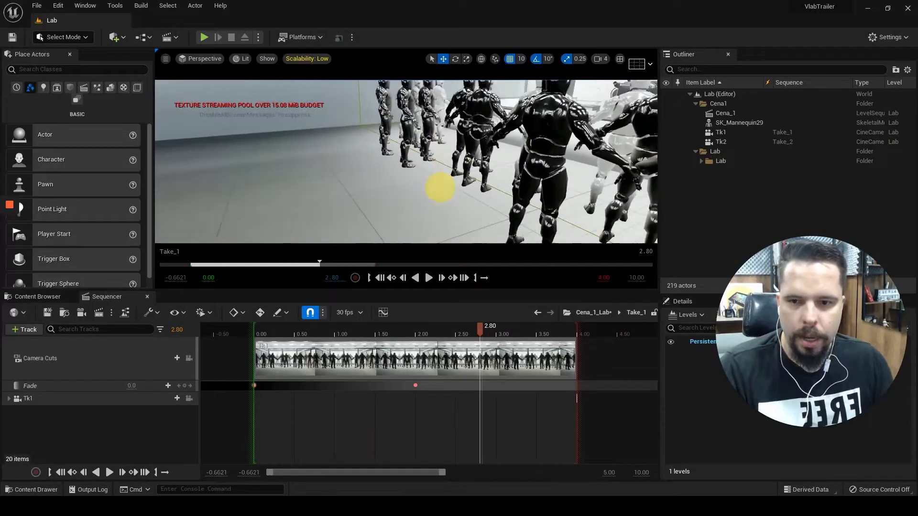
Step: Place a trial Official_SK_Mannequin in the level and rotate it about its vertical axis
{"action": "left_click", "coordinate": [38, 296]}
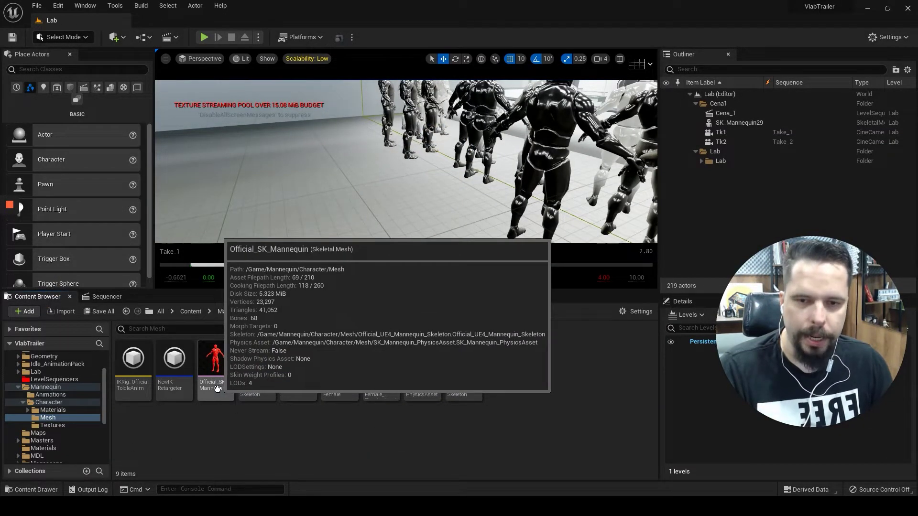
{"action": "mouse_move", "coordinate": [215, 363]}
{"action": "left_mouse_down"}
{"action": "mouse_move", "coordinate": [390, 302]}
{"action": "mouse_move", "coordinate": [406, 207]}
{"action": "left_mouse_up"}
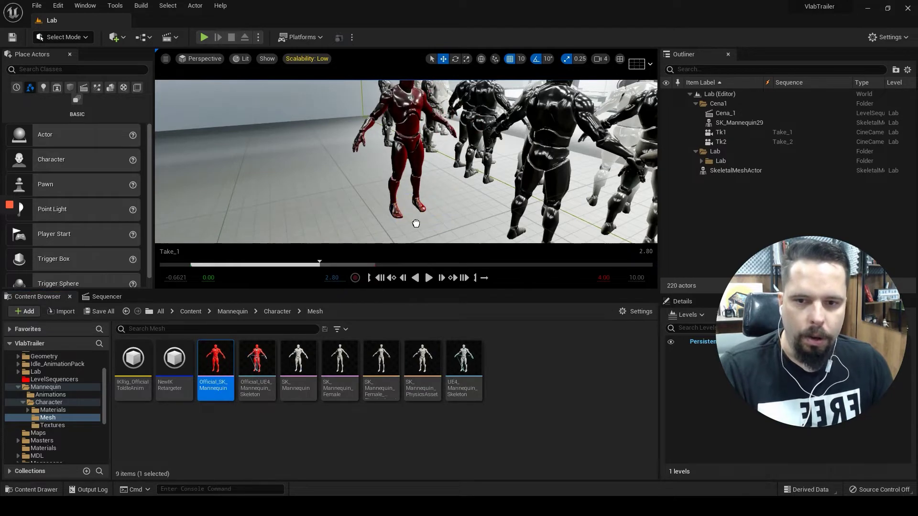
{"action": "key", "text": "e"}
{"action": "mouse_move", "coordinate": [375, 243]}
{"action": "left_mouse_down"}
{"action": "mouse_move", "coordinate": [571, 231]}
{"action": "mouse_move", "coordinate": [578, 239]}
{"action": "left_mouse_up"}
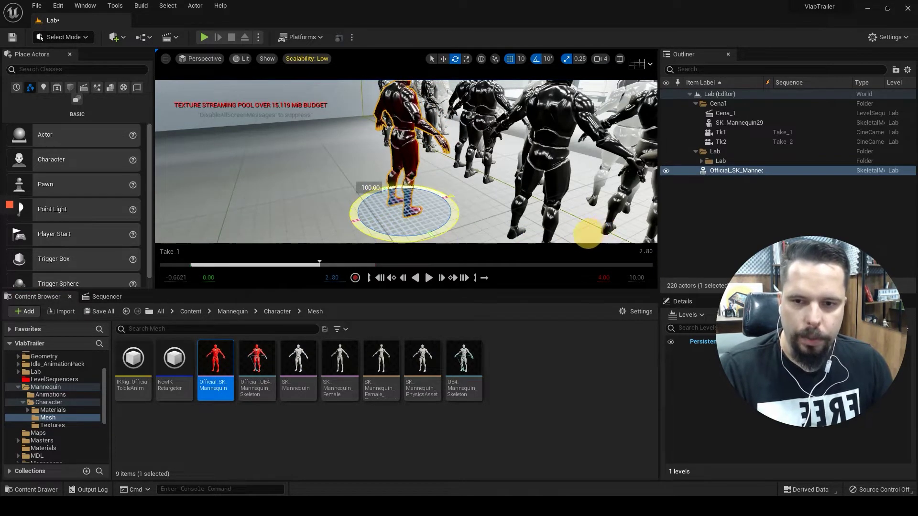
{"action": "key", "text": "w"}
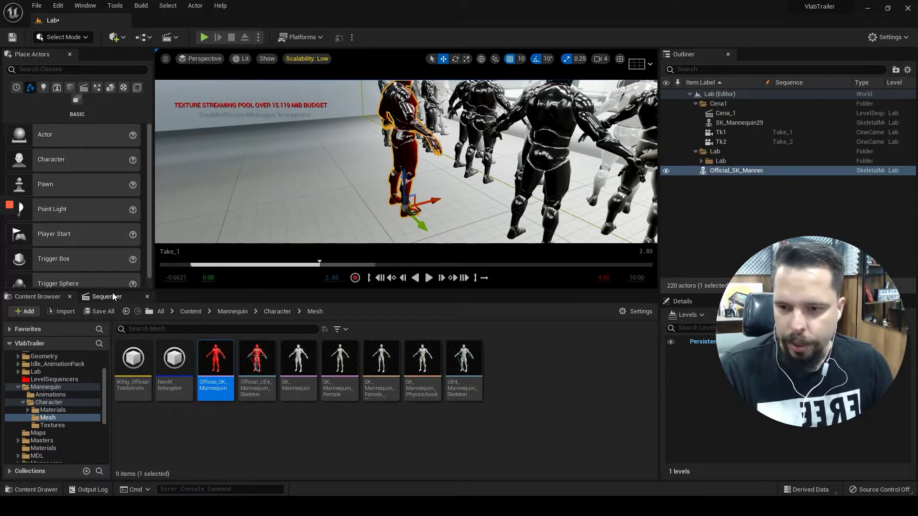
Step: Delete the trial mannequin and drag Official_SK_Mannequin into the Take_1 sequence instead
{"action": "left_click", "coordinate": [106, 296]}
{"action": "left_click", "coordinate": [38, 297]}
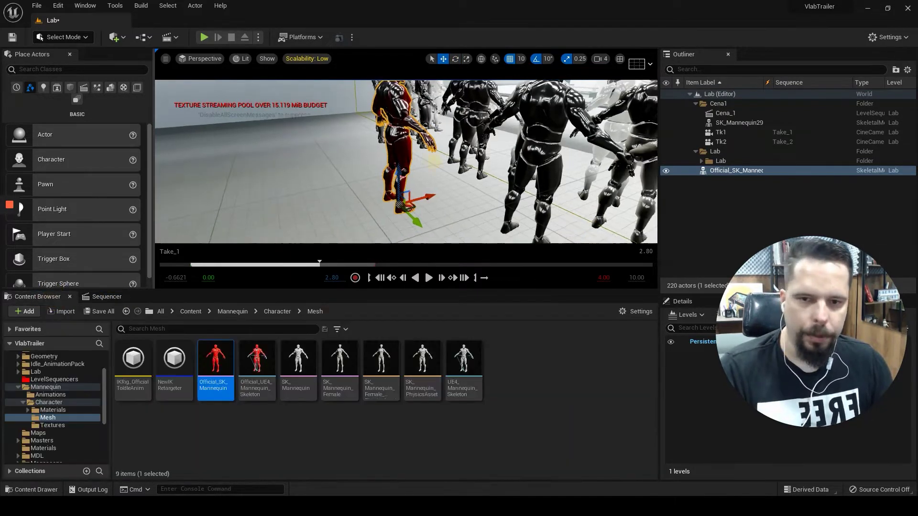
{"action": "scroll", "coordinate": [437, 164], "scroll_direction": "up", "scroll_amount": 5}
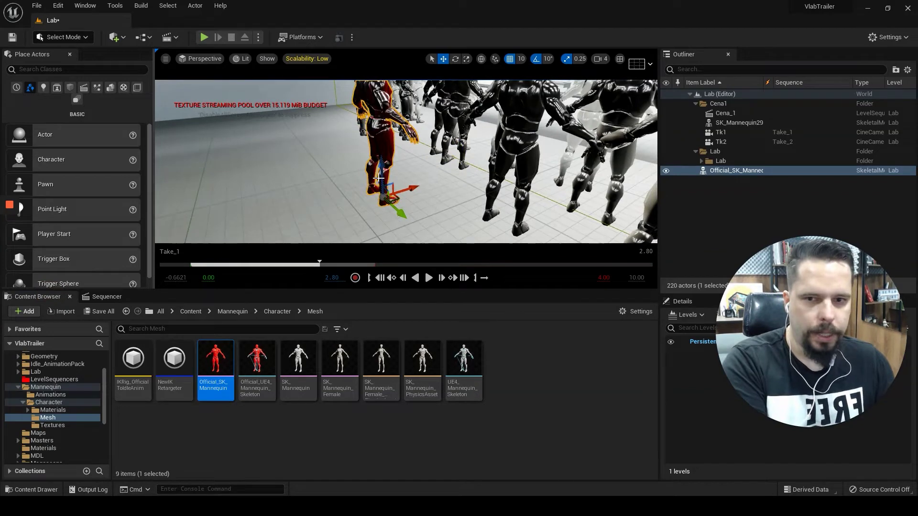
{"action": "key", "text": "Delete"}
{"action": "left_click_drag", "start_coordinate": [211, 371], "coordinate": [375, 198]}
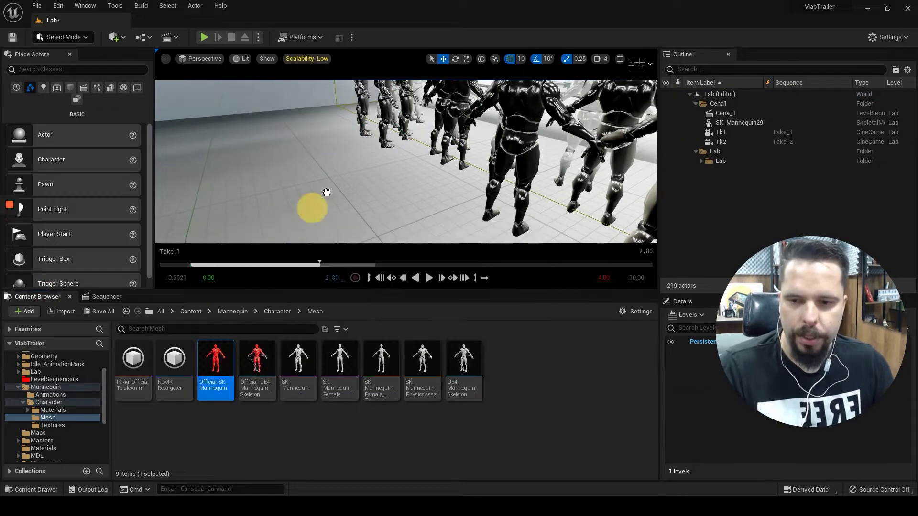
Step: Turn the spawned mannequin sideways and move the playhead to about 2.17 seconds
{"action": "left_click", "coordinate": [104, 297]}
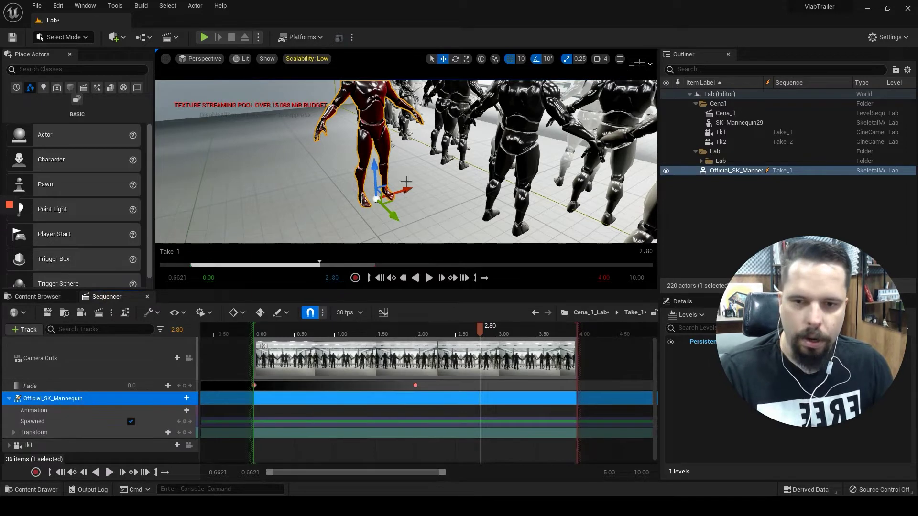
{"action": "key", "text": "e"}
{"action": "scroll", "coordinate": [340, 228], "scroll_direction": "up", "scroll_amount": 5}
{"action": "left_click_drag", "start_coordinate": [331, 234], "coordinate": [606, 148]}
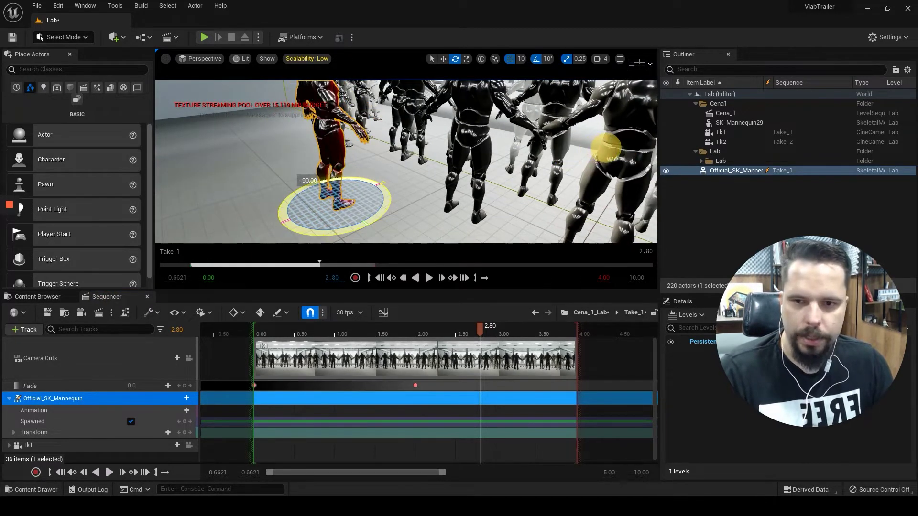
{"action": "key", "text": "w"}
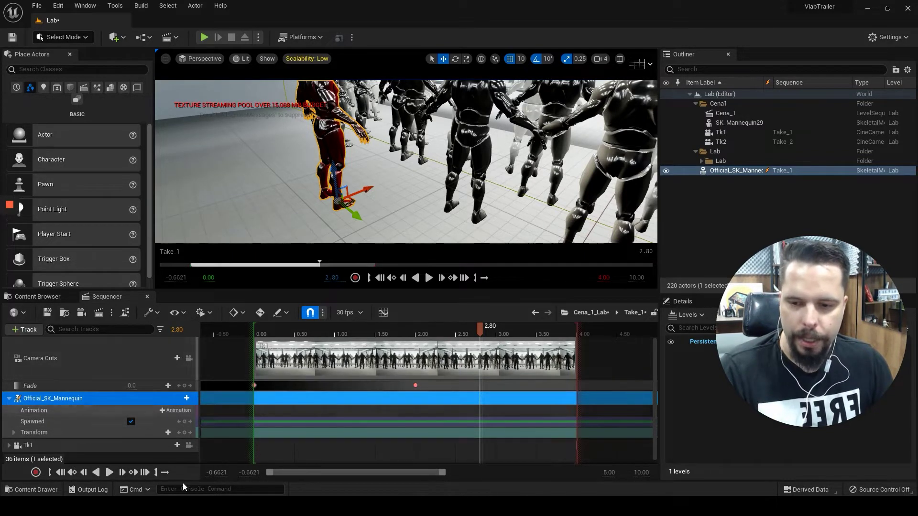
{"action": "left_click_drag", "start_coordinate": [304, 331], "coordinate": [429, 331]}
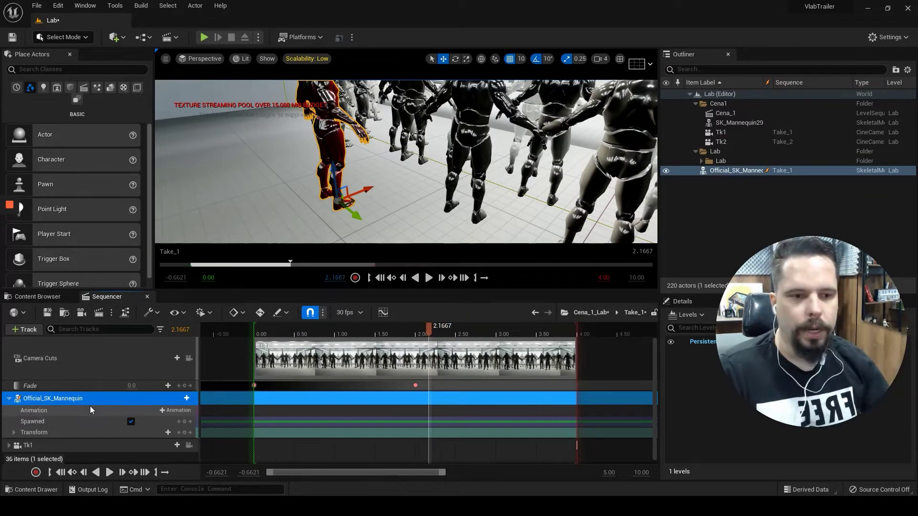
Step: Add the Idle animation to the mannequin's Animation track, starting at 0.00, and preview it
{"action": "left_click", "coordinate": [182, 410]}
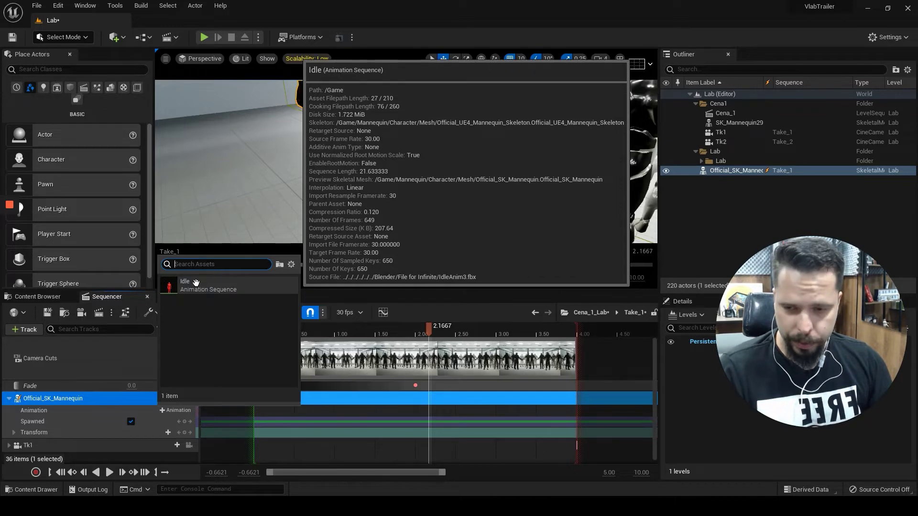
{"action": "left_click", "coordinate": [196, 283]}
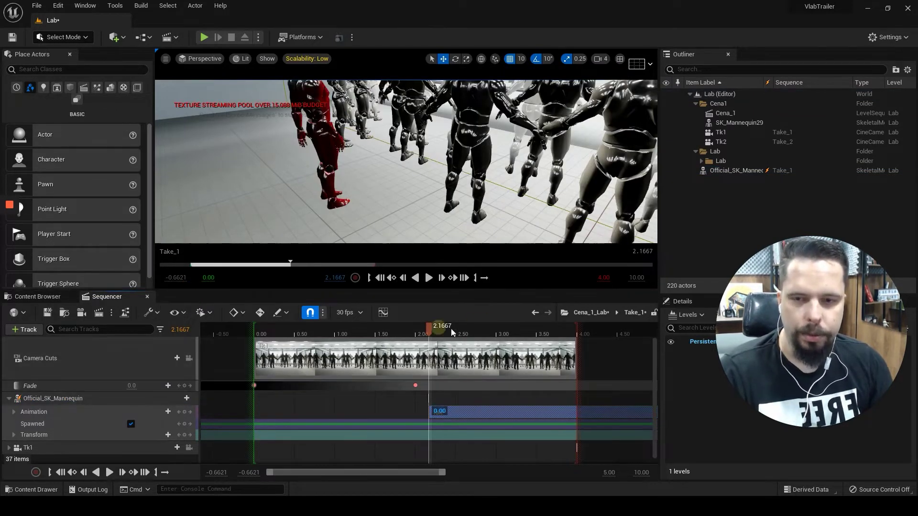
{"action": "left_click_drag", "start_coordinate": [452, 332], "coordinate": [453, 331]}
{"action": "left_click_drag", "start_coordinate": [433, 414], "coordinate": [312, 414]}
{"action": "left_click", "coordinate": [231, 330]}
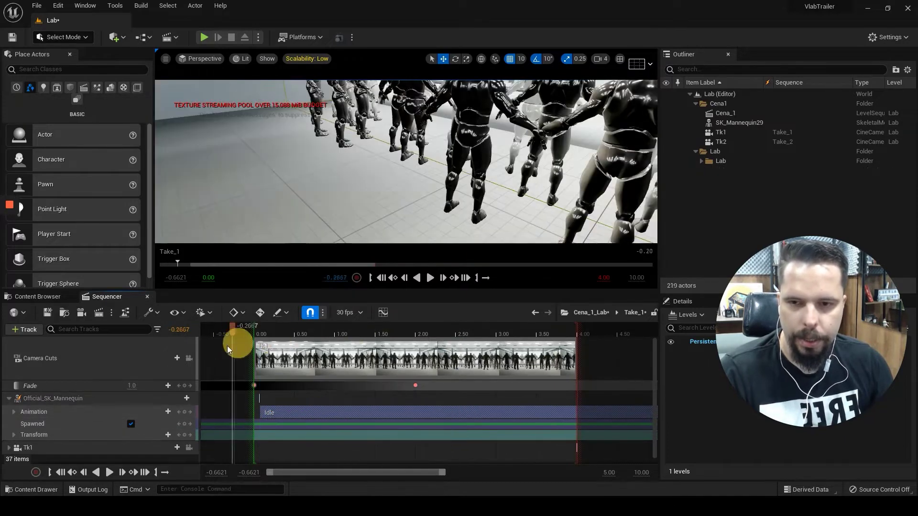
{"action": "left_click_drag", "start_coordinate": [228, 349], "coordinate": [549, 344]}
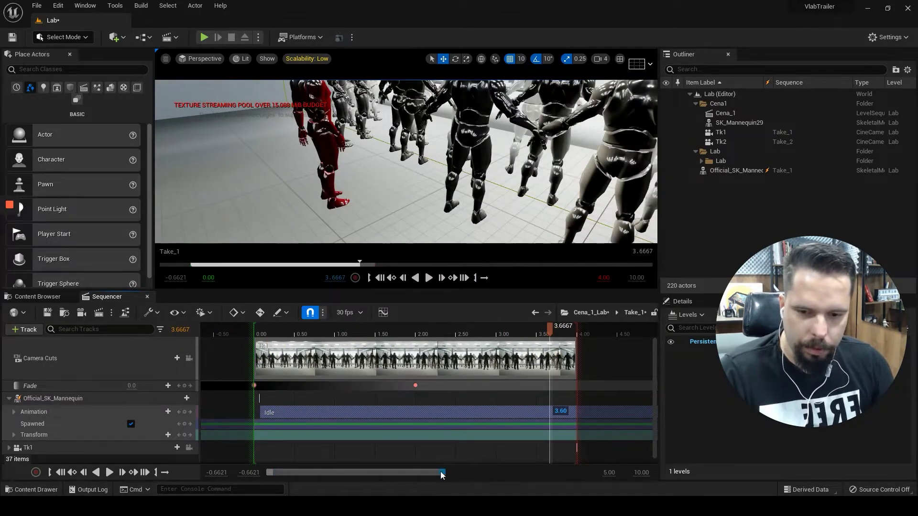
{"action": "left_click_drag", "start_coordinate": [441, 474], "coordinate": [595, 473]}
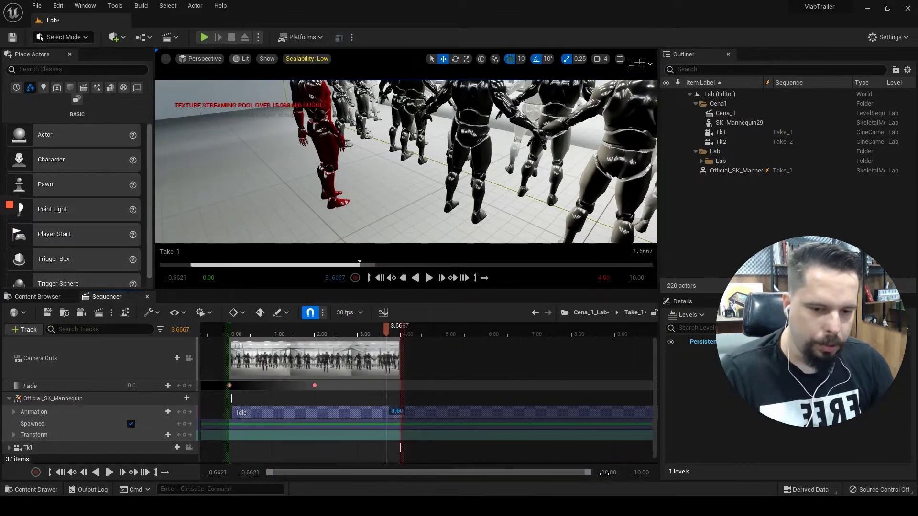
Step: Set Take_1's range end to 20, then 50 seconds, and zoom back to the first seconds
{"action": "left_click", "coordinate": [606, 472]}
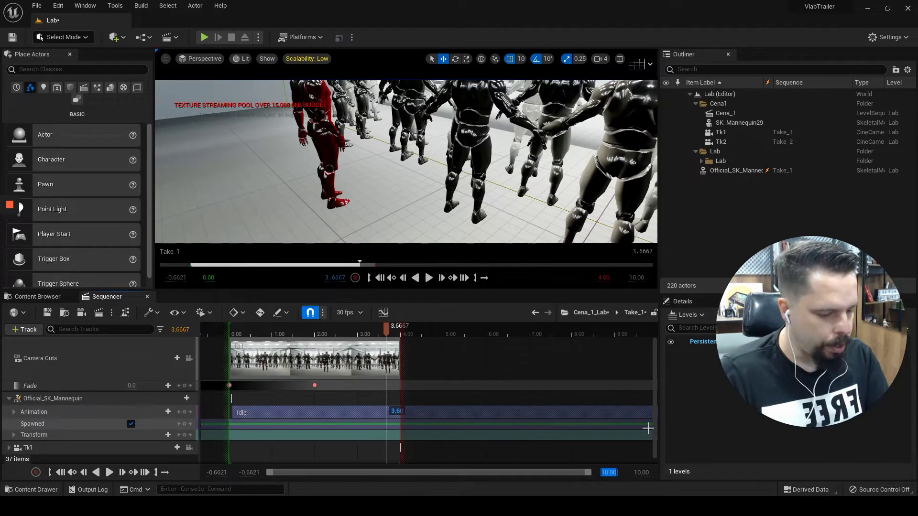
{"action": "type", "text": "20"}
{"action": "key", "text": "Return"}
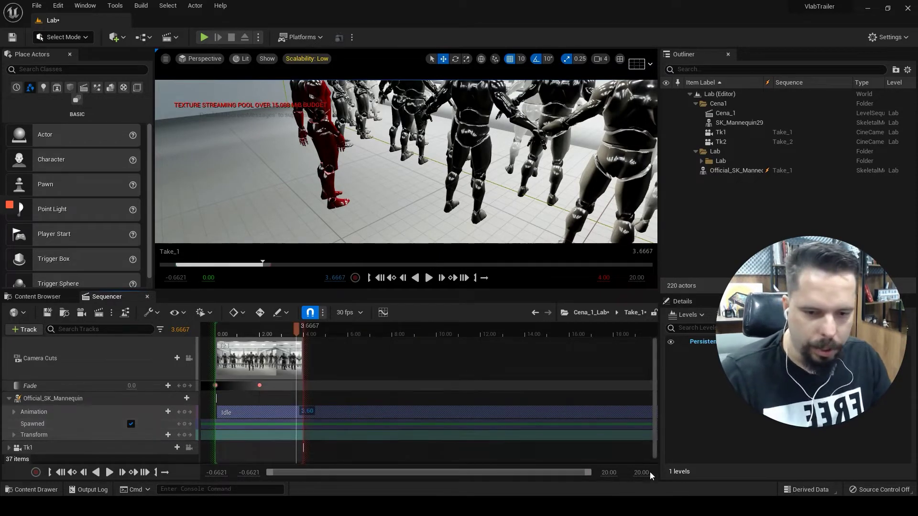
{"action": "left_click", "coordinate": [606, 473]}
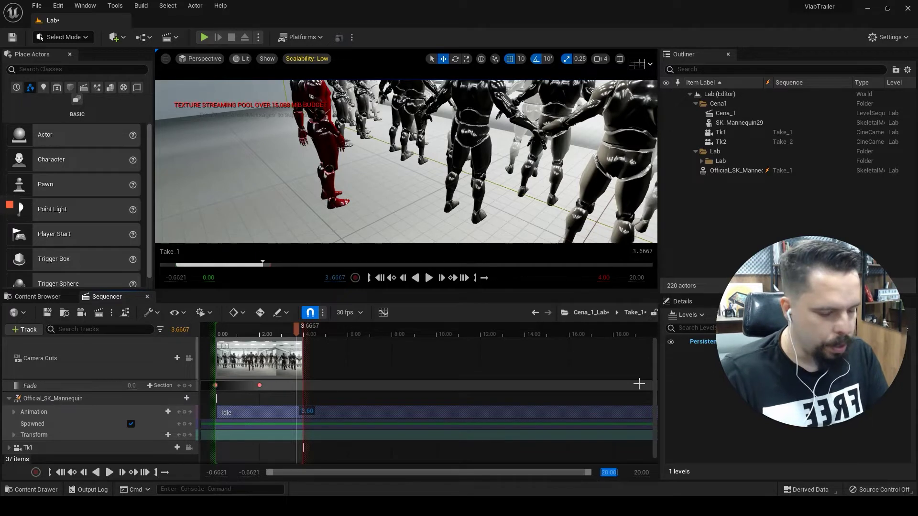
{"action": "type", "text": "50"}
{"action": "key", "text": "Return"}
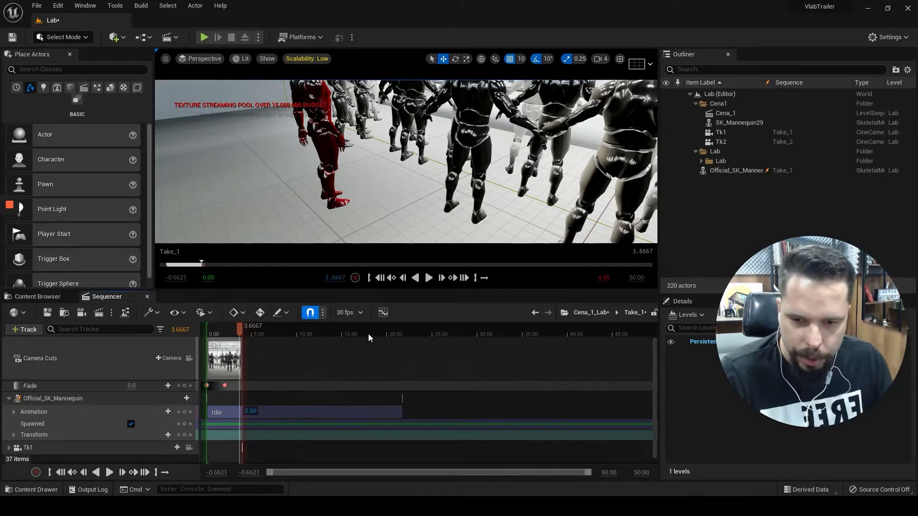
{"action": "left_click", "coordinate": [378, 330]}
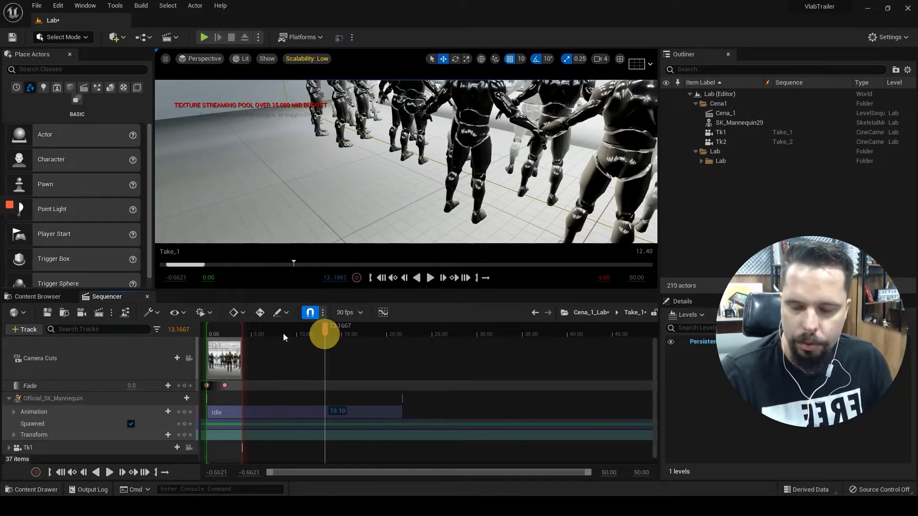
{"action": "mouse_move", "coordinate": [344, 333]}
{"action": "left_mouse_down"}
{"action": "mouse_move", "coordinate": [216, 334]}
{"action": "mouse_move", "coordinate": [254, 337]}
{"action": "mouse_move", "coordinate": [237, 345]}
{"action": "left_mouse_up"}
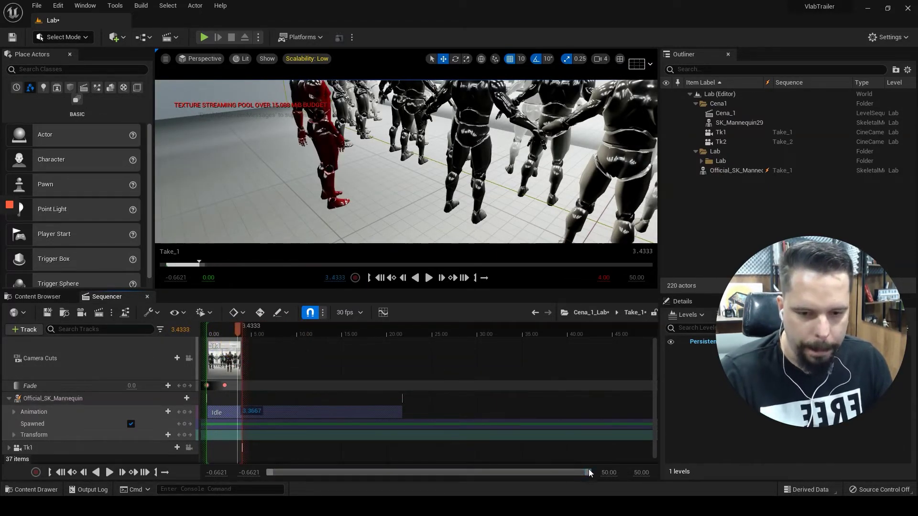
{"action": "left_click", "coordinate": [502, 480]}
{"action": "mouse_move", "coordinate": [587, 474]}
{"action": "left_mouse_down"}
{"action": "mouse_move", "coordinate": [327, 475]}
{"action": "mouse_move", "coordinate": [335, 475]}
{"action": "left_mouse_up"}
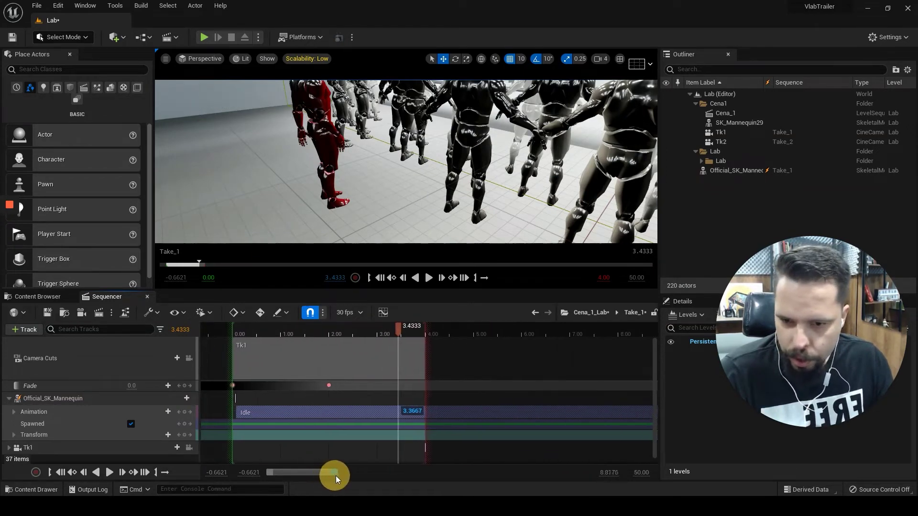
Step: Undo a section move and trial-extend the Tk1 camera cut to about 7 seconds
{"action": "left_click", "coordinate": [113, 396]}
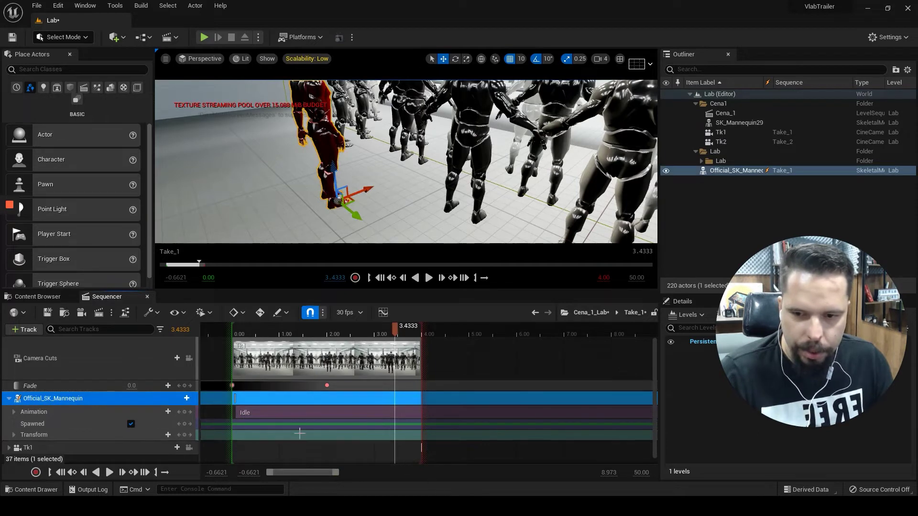
{"action": "left_click", "coordinate": [426, 358]}
{"action": "key", "text": "ctrl+z"}
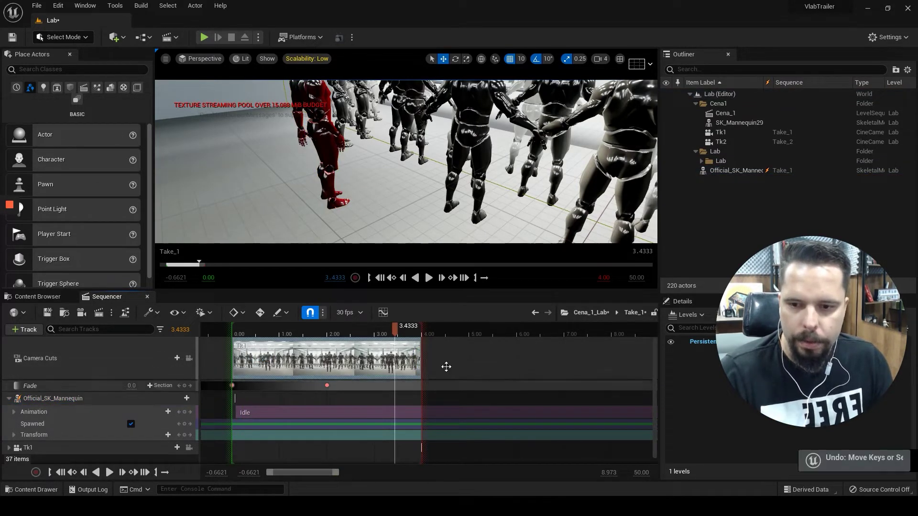
{"action": "left_click_drag", "start_coordinate": [420, 356], "coordinate": [569, 358]}
{"action": "left_click_drag", "start_coordinate": [506, 328], "coordinate": [366, 343]}
Step: Trial-extend the playback end to 7.5 seconds, undo the trial edits, and return to the mesh assets
{"action": "left_click", "coordinate": [55, 399]}
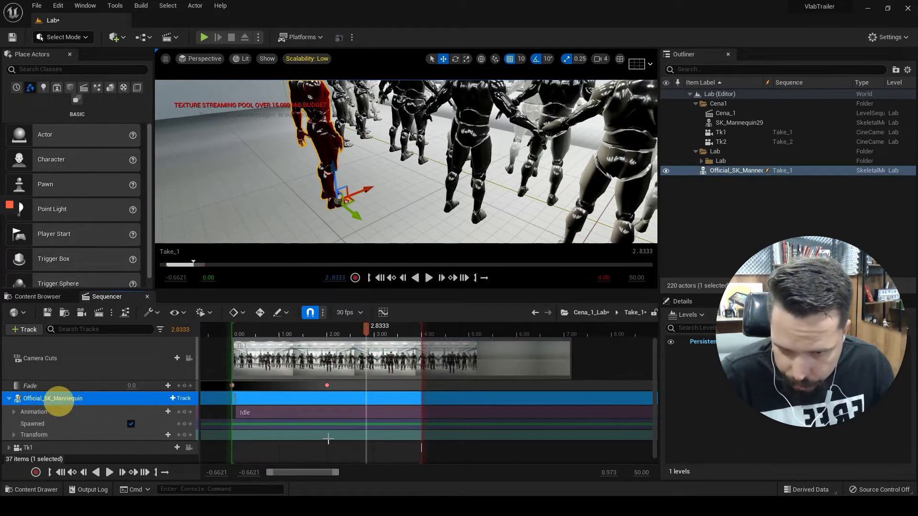
{"action": "left_click", "coordinate": [258, 414]}
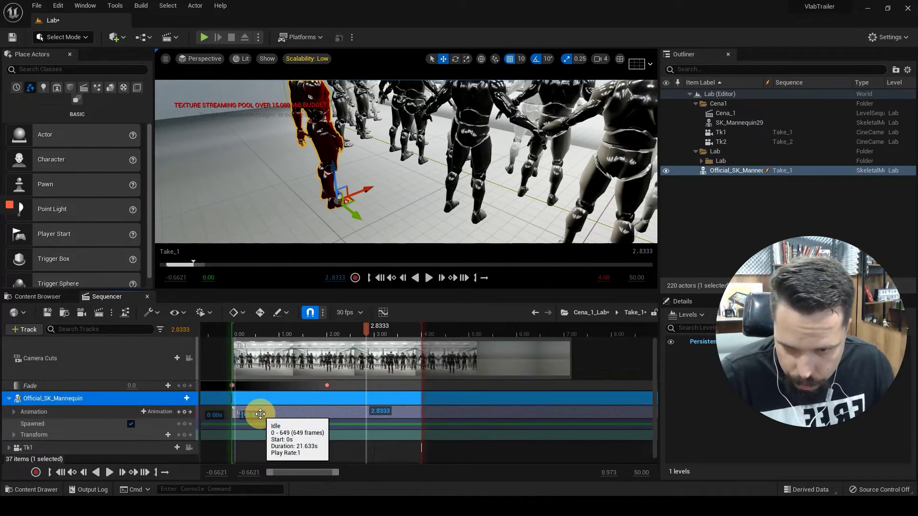
{"action": "left_click_drag", "start_coordinate": [423, 334], "coordinate": [587, 328]}
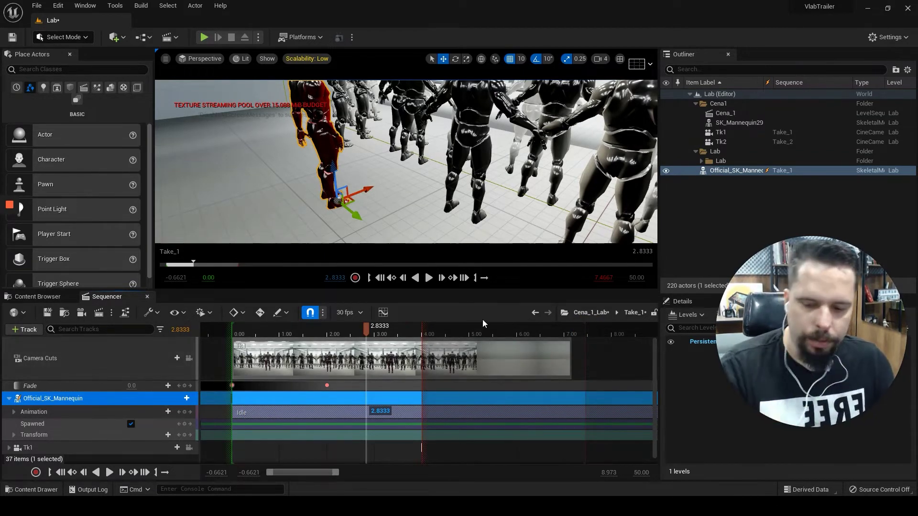
{"action": "key", "text": "ctrl+z"}
{"action": "key", "text": "ctrl+z"}
{"action": "key", "text": "ctrl+z"}
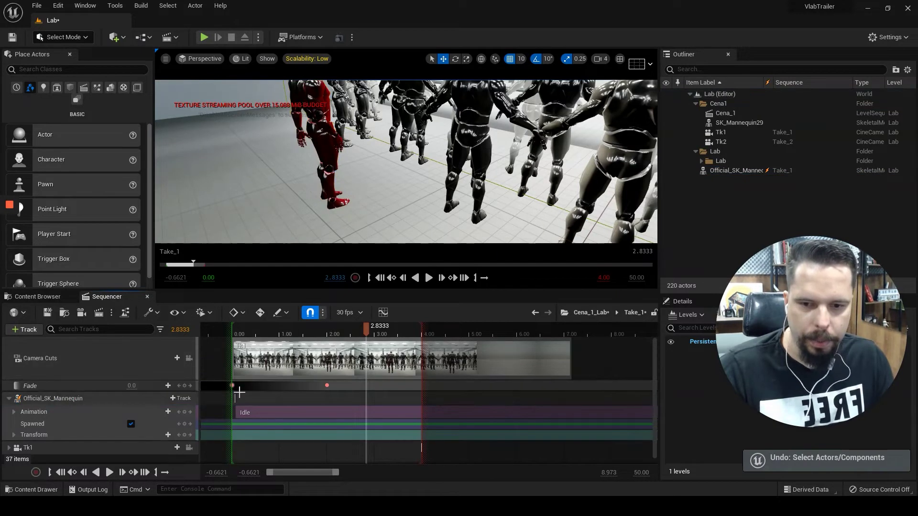
{"action": "key", "text": "ctrl+z"}
{"action": "left_click", "coordinate": [48, 399]}
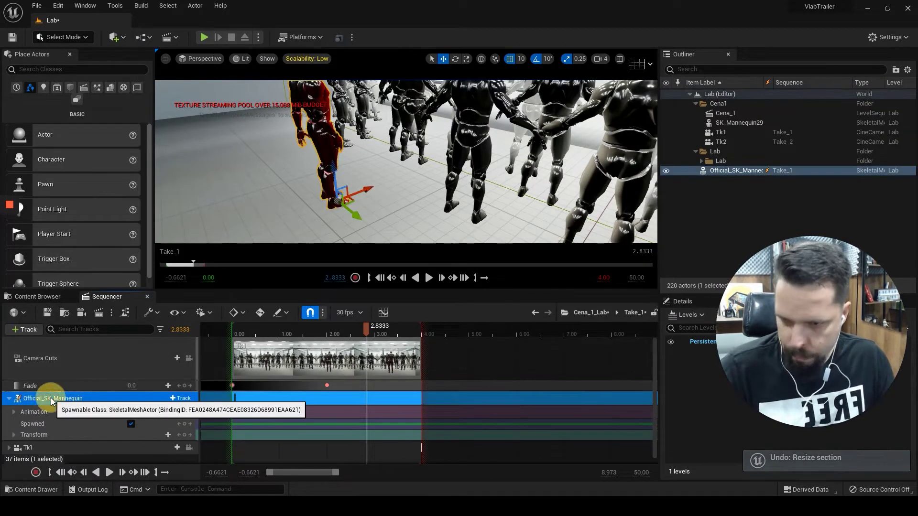
{"action": "left_click", "coordinate": [35, 298]}
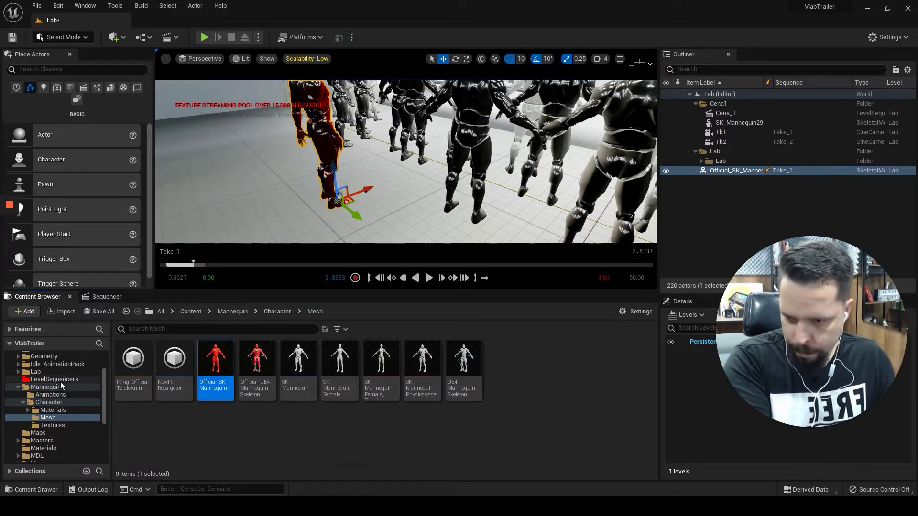
Step: In the LevelSequencers folder, create a new Level Sequence asset named 'Teste'
{"action": "left_click", "coordinate": [54, 379]}
{"action": "right_click", "coordinate": [337, 408]}
{"action": "mouse_move", "coordinate": [415, 209]}
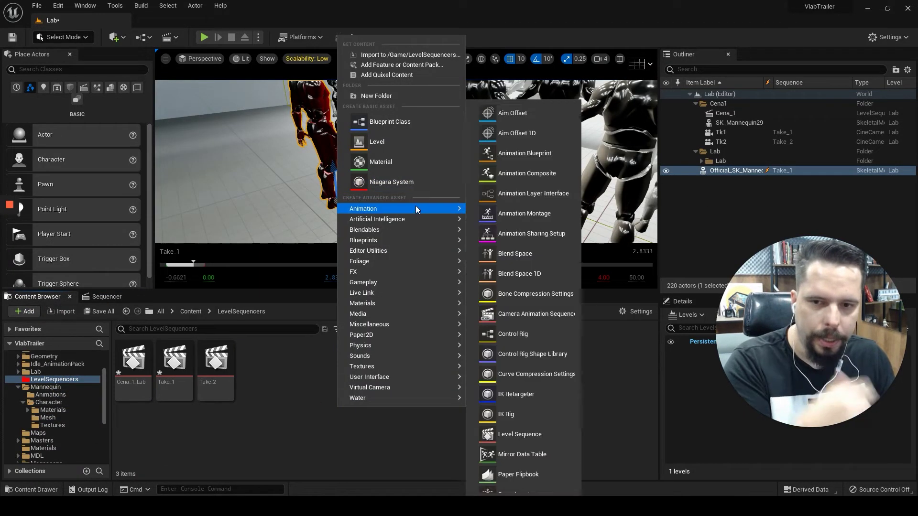
{"action": "left_click", "coordinate": [542, 440]}
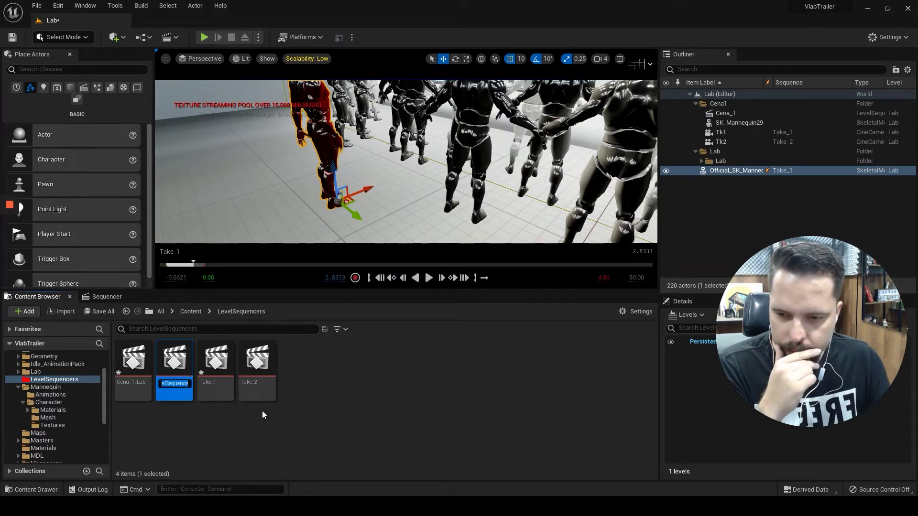
{"action": "type", "text": "Teste"}
{"action": "key", "text": "Return"}
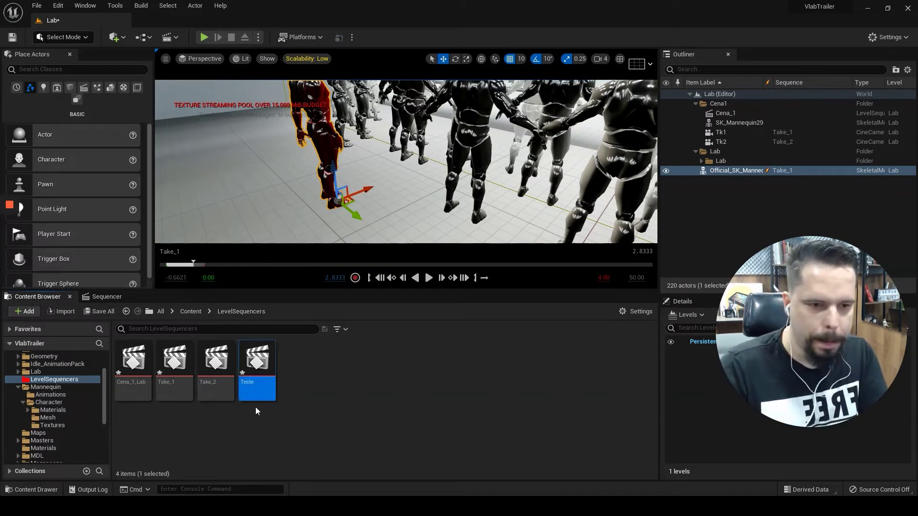
Step: Open the Teste sequence in Sequencer
{"action": "double_click", "coordinate": [256, 407]}
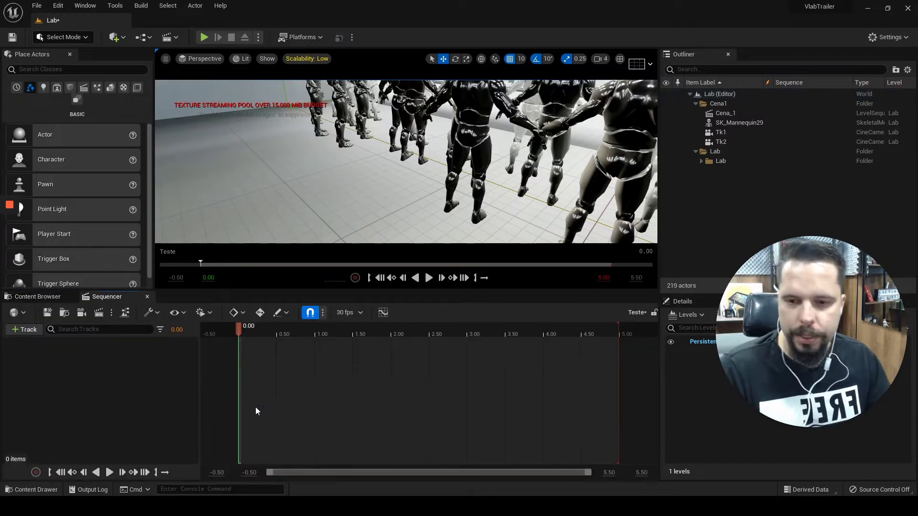
{"action": "right_click", "coordinate": [125, 393]}
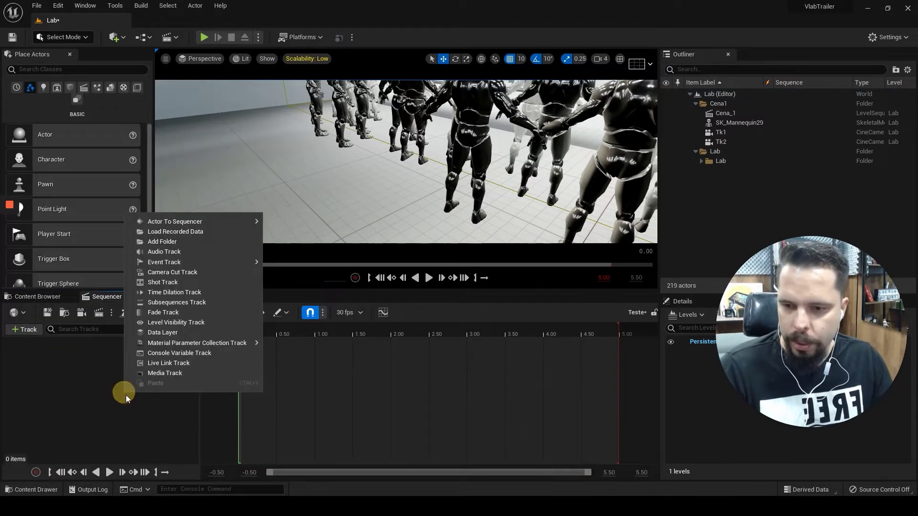
{"action": "left_click", "coordinate": [51, 423]}
Step: Drag Official_SK_Mannequin from the mannequin mesh assets into the Lab level, then bring up Teste's track options
{"action": "left_click", "coordinate": [44, 298]}
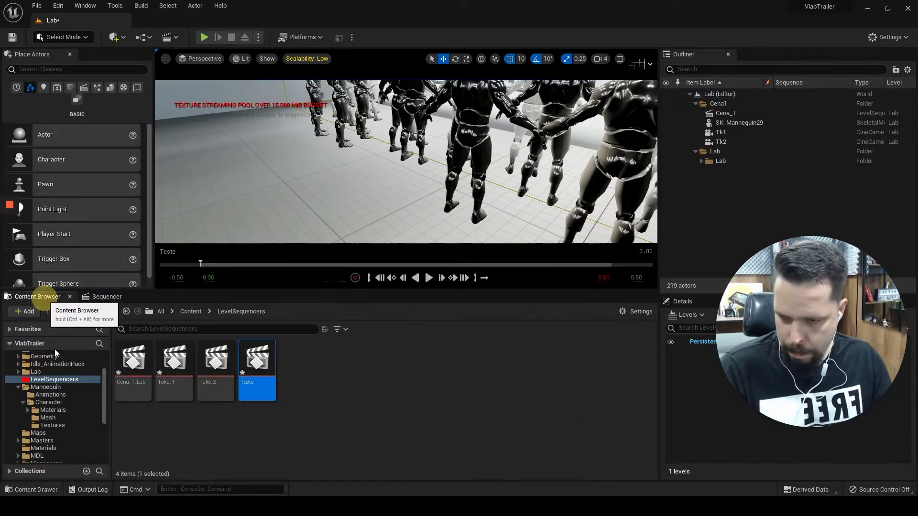
{"action": "left_click", "coordinate": [61, 419]}
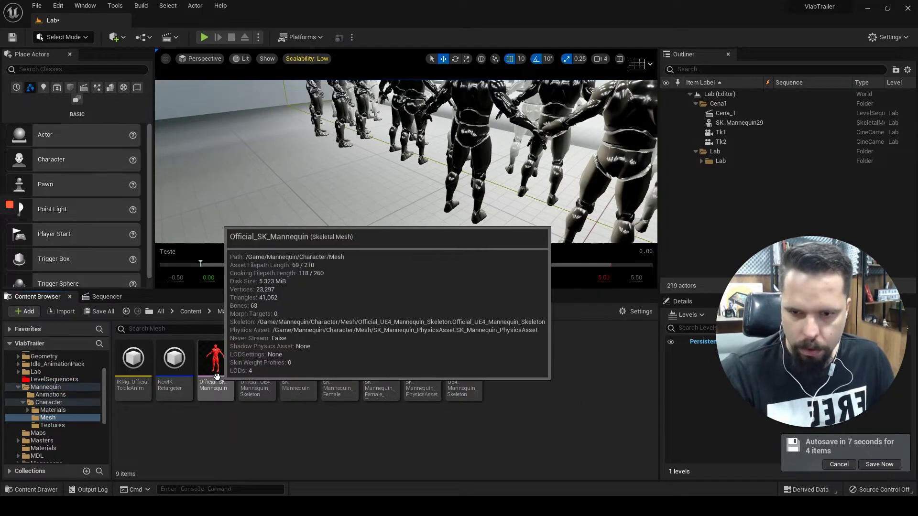
{"action": "left_click_drag", "start_coordinate": [199, 386], "coordinate": [362, 175]}
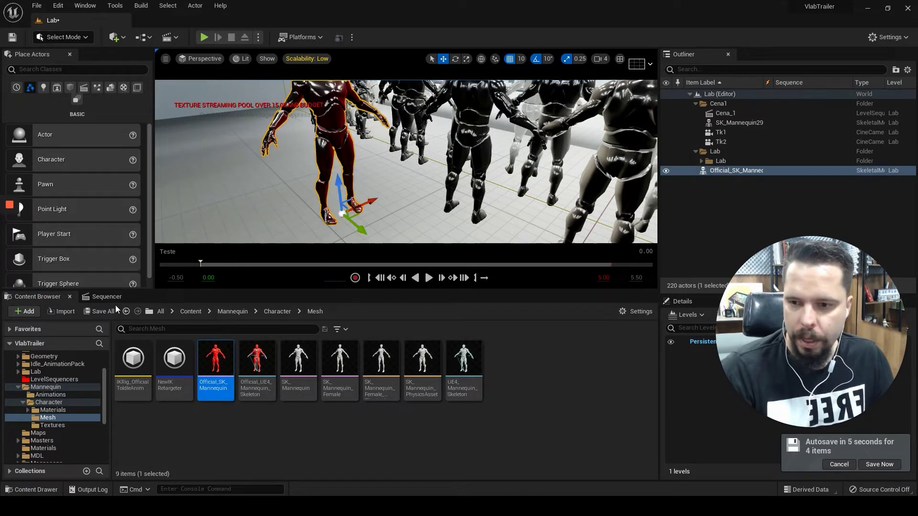
{"action": "left_click", "coordinate": [107, 296]}
{"action": "right_click", "coordinate": [44, 370]}
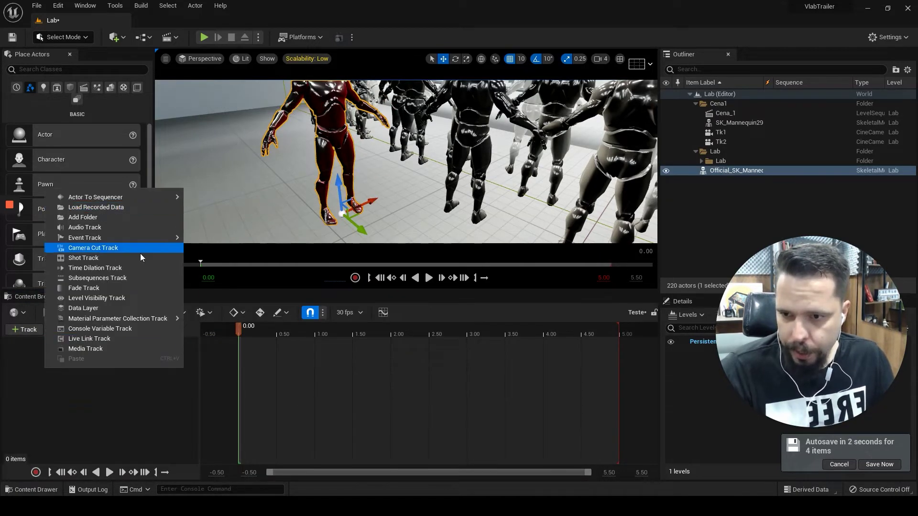
Step: Add the placed mannequin to Teste as a track with the Idle animation
{"action": "mouse_move", "coordinate": [127, 197]}
{"action": "left_click", "coordinate": [254, 200]}
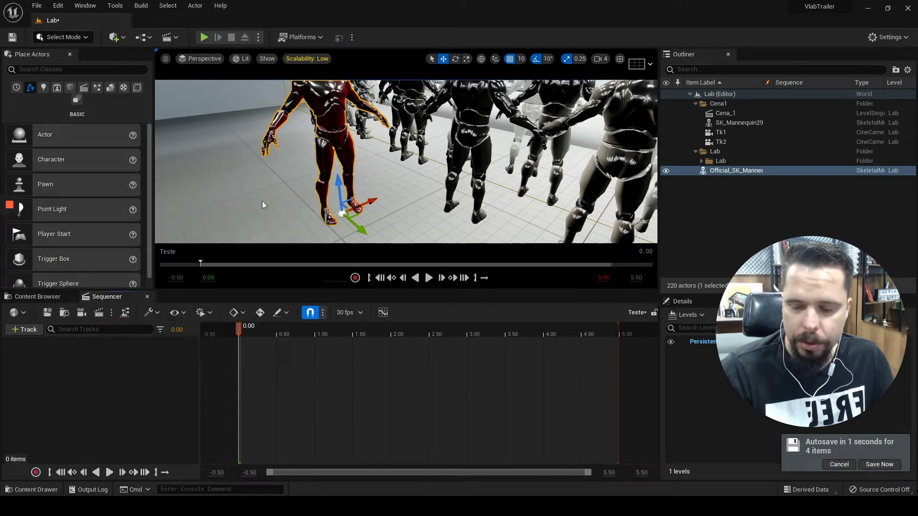
{"action": "left_click", "coordinate": [185, 357]}
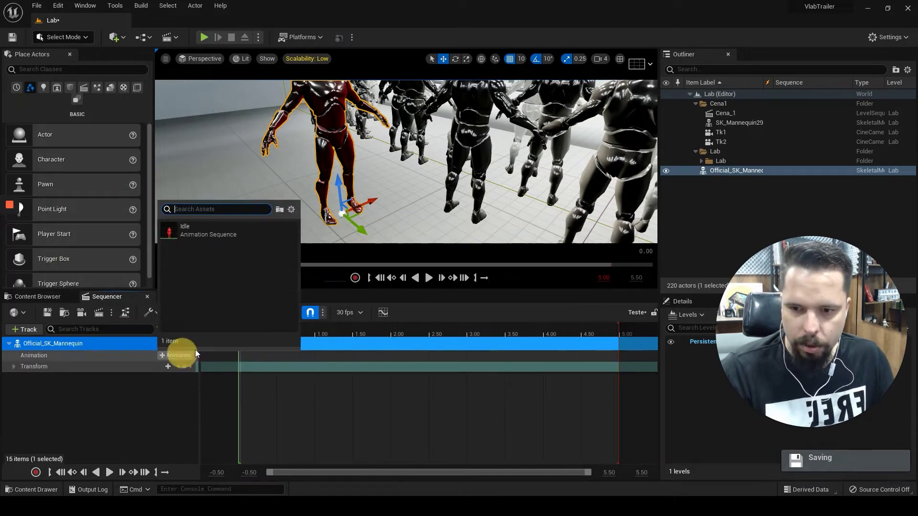
{"action": "left_click", "coordinate": [217, 235]}
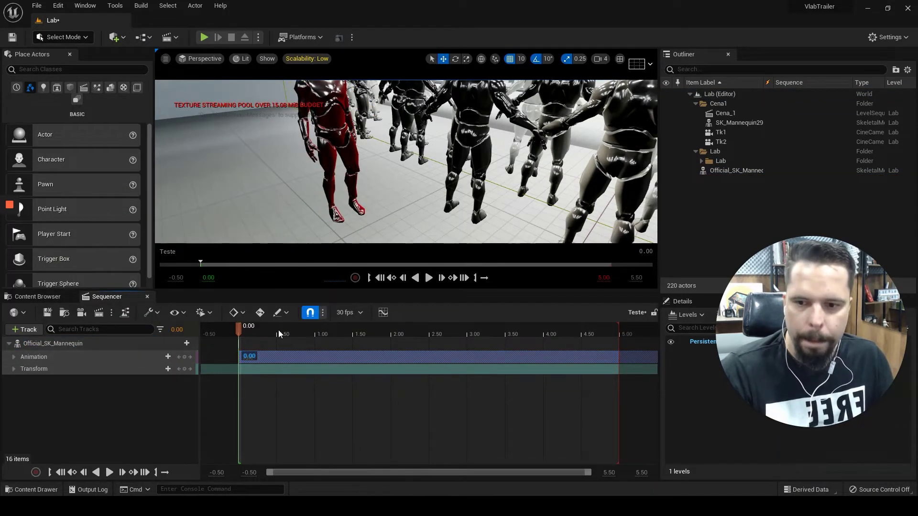
Step: Scrub the playhead around 19.9–20.3 s to preview the Idle pose
{"action": "mouse_move", "coordinate": [278, 330]}
{"action": "left_mouse_down"}
{"action": "mouse_move", "coordinate": [712, 329]}
{"action": "mouse_move", "coordinate": [485, 339]}
{"action": "left_mouse_up"}
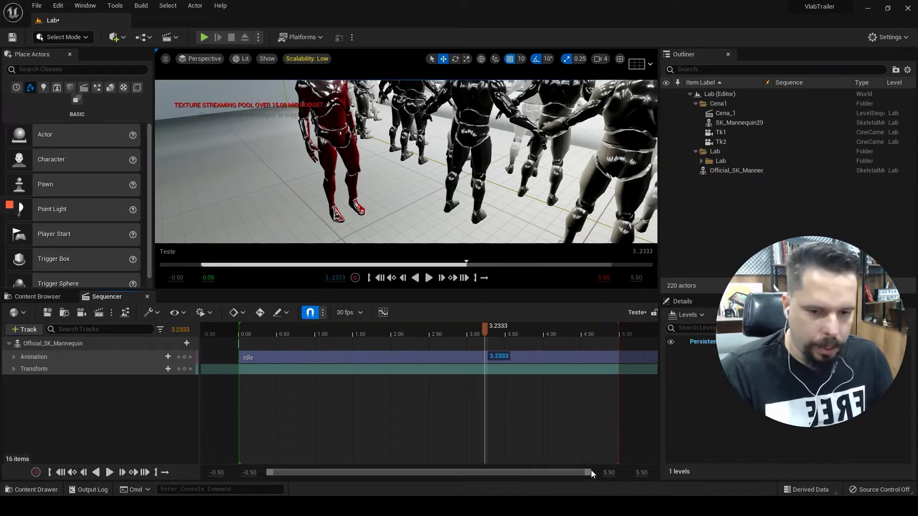
{"action": "scroll", "coordinate": [619, 444], "scroll_direction": "down", "scroll_amount": 5, "text": "ctrl"}
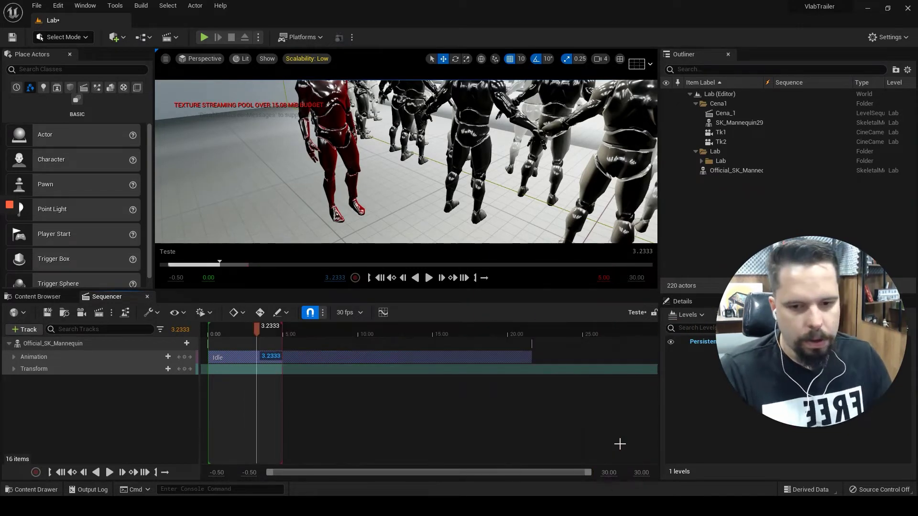
{"action": "left_click_drag", "start_coordinate": [478, 330], "coordinate": [538, 335]}
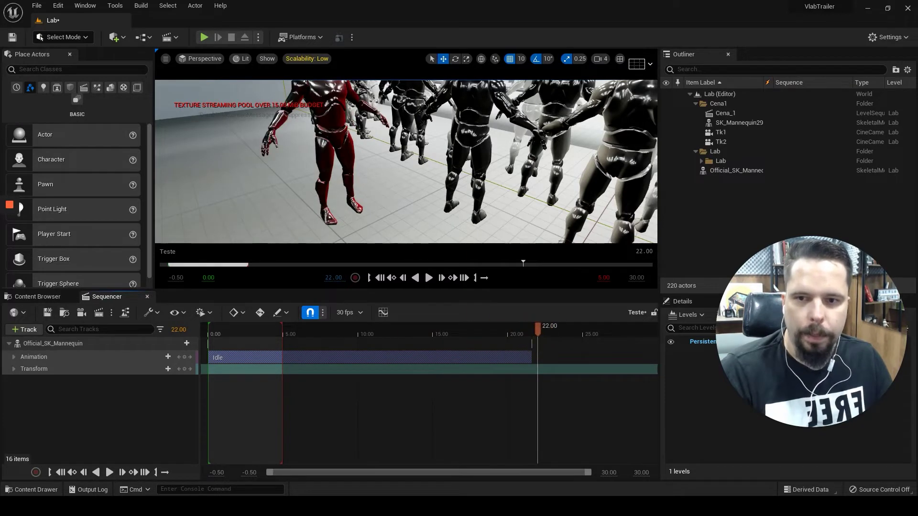
{"action": "left_click_drag", "start_coordinate": [369, 185], "coordinate": [353, 164]}
{"action": "left_click", "coordinate": [511, 329]}
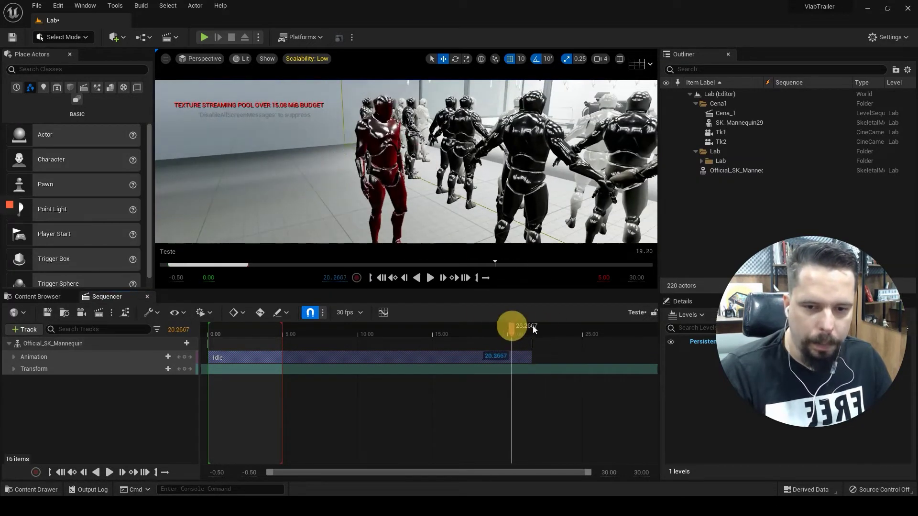
{"action": "left_click_drag", "start_coordinate": [529, 327], "coordinate": [507, 327]}
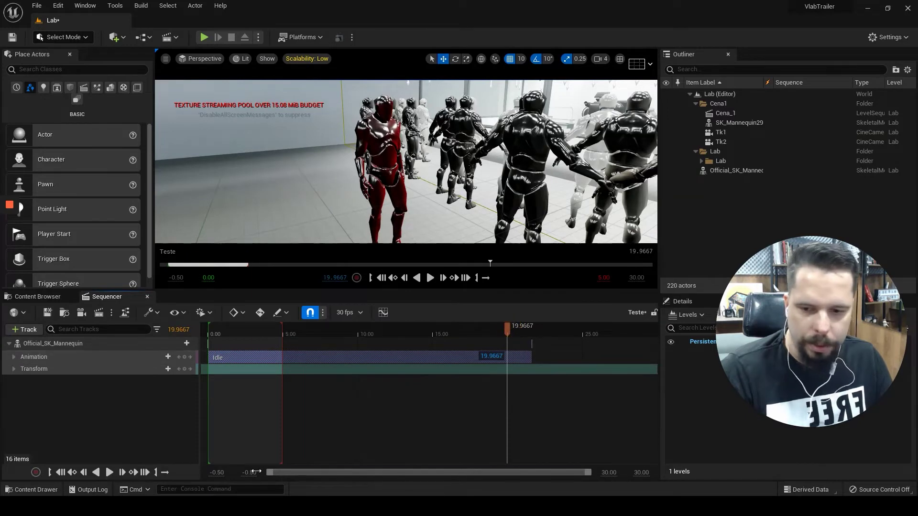
Step: Zoom out the timeline and stretch the Idle clip to about 28.9 s
{"action": "left_click_drag", "start_coordinate": [269, 475], "coordinate": [399, 464]}
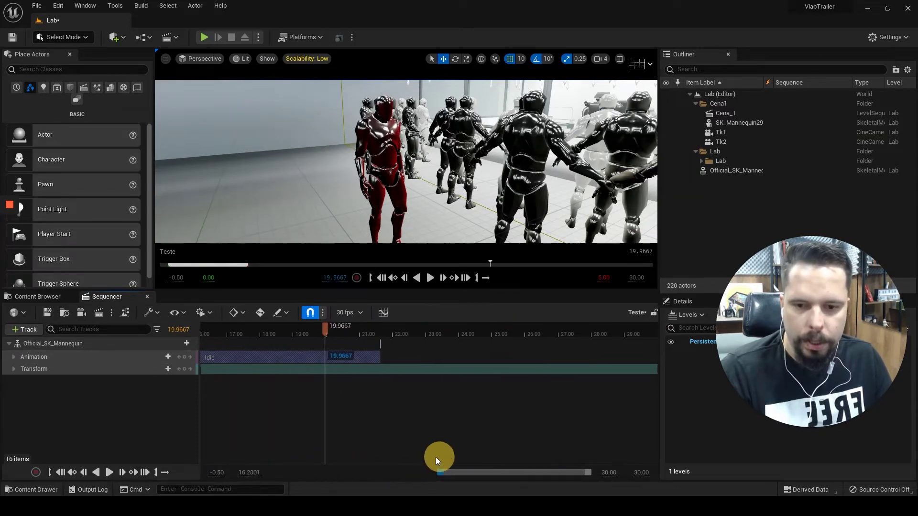
{"action": "left_click_drag", "start_coordinate": [442, 356], "coordinate": [628, 345]}
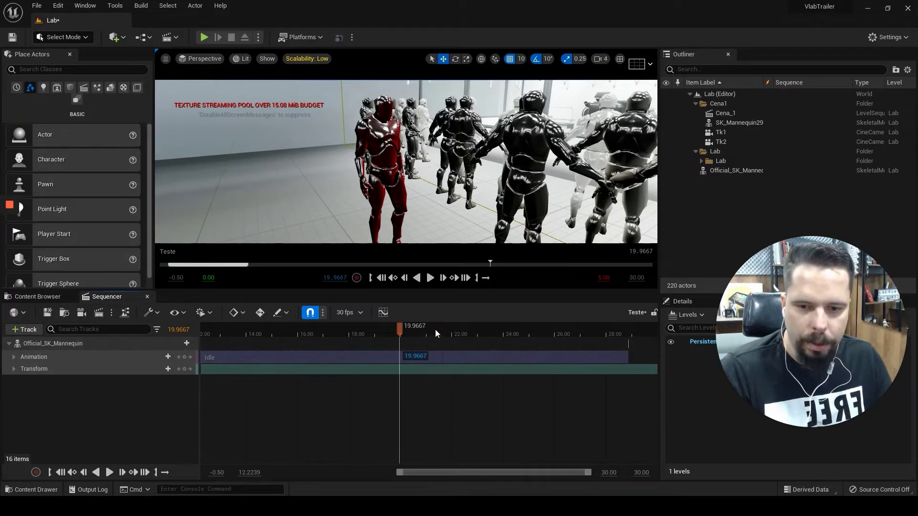
{"action": "mouse_move", "coordinate": [422, 330]}
{"action": "left_mouse_down"}
{"action": "mouse_move", "coordinate": [433, 333]}
{"action": "mouse_move", "coordinate": [376, 329]}
{"action": "left_mouse_up"}
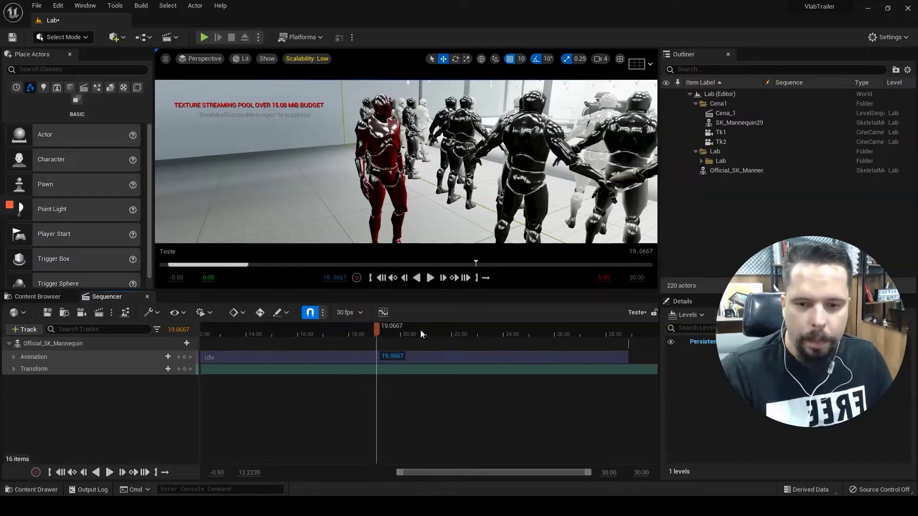
Step: Undo the Idle clip's extension, scrub between 19 and 23.5 s to verify, and select the red mannequin
{"action": "left_click", "coordinate": [432, 329]}
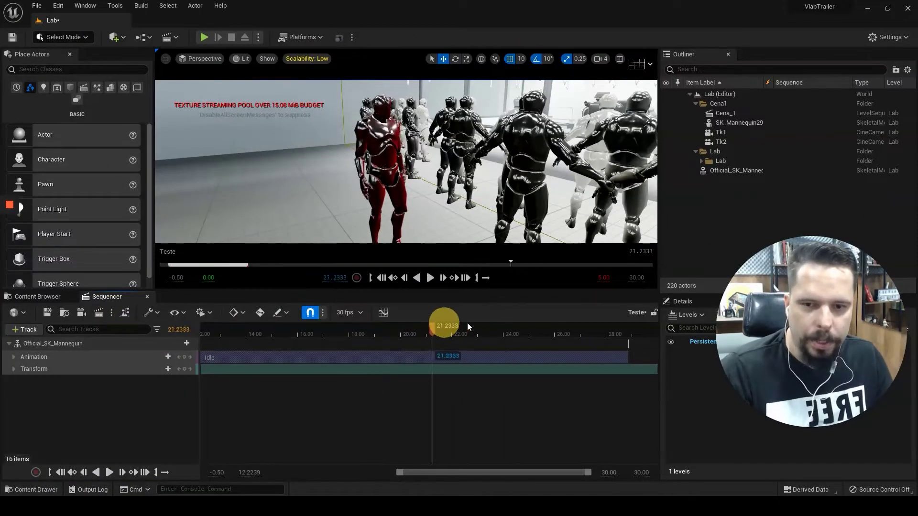
{"action": "left_click", "coordinate": [458, 330]}
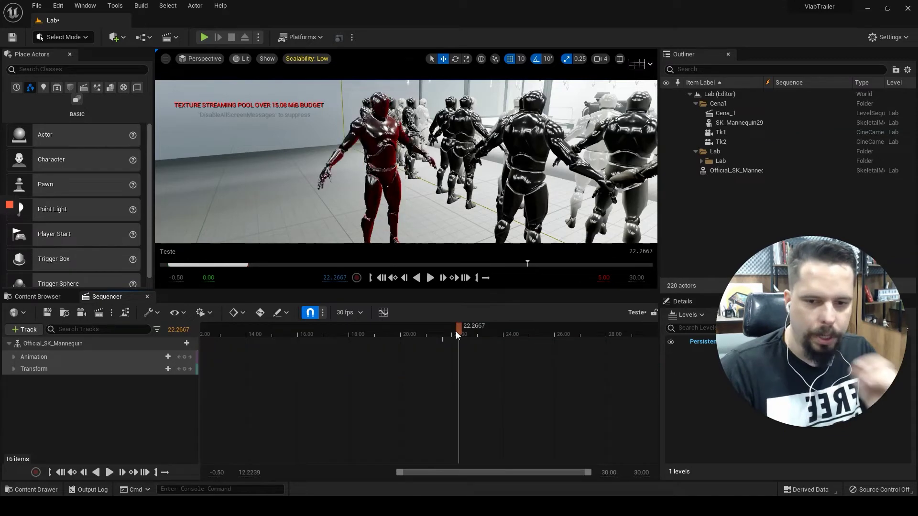
{"action": "key", "text": "ctrl+z"}
{"action": "left_click_drag", "start_coordinate": [457, 333], "coordinate": [491, 332]}
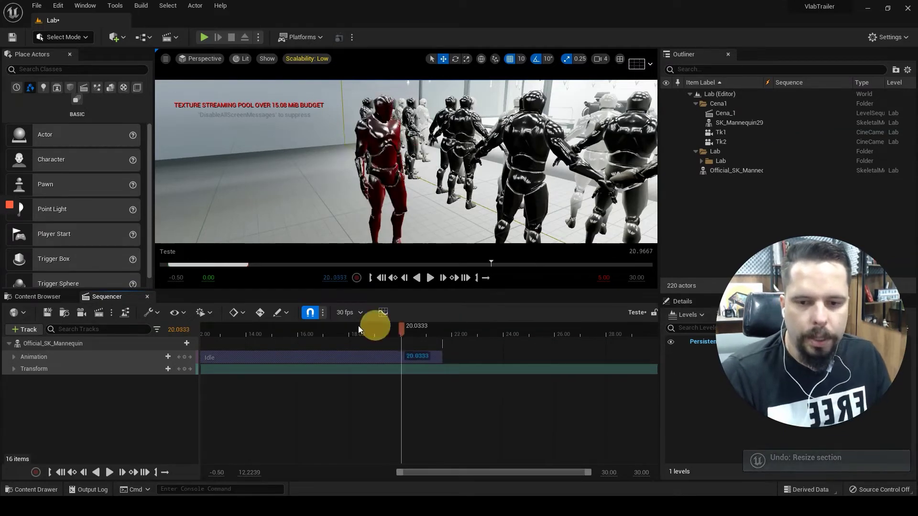
{"action": "left_click_drag", "start_coordinate": [434, 334], "coordinate": [380, 334]}
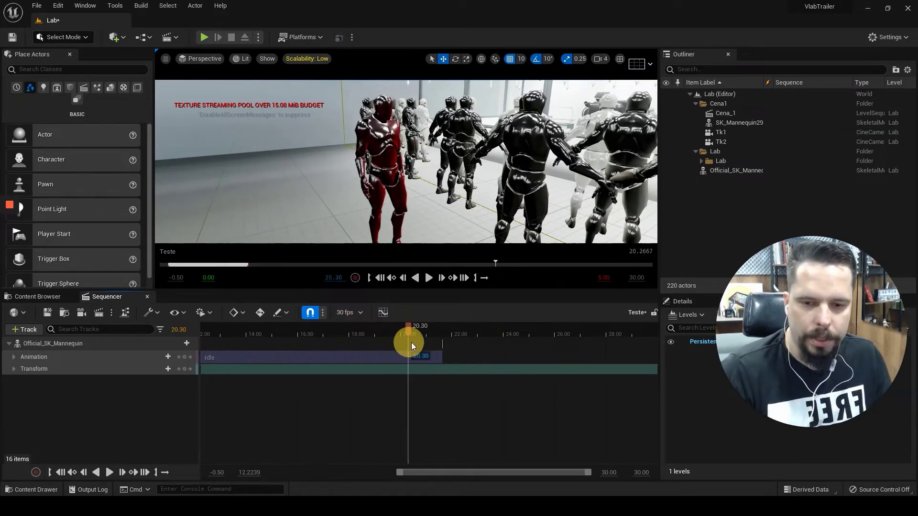
{"action": "left_click", "coordinate": [365, 347]}
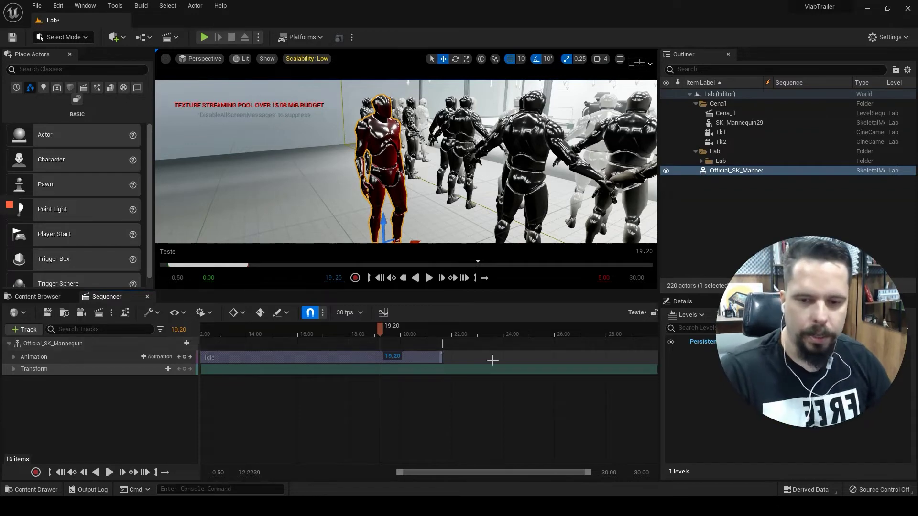
{"action": "mouse_move", "coordinate": [401, 332]}
{"action": "left_mouse_down"}
{"action": "mouse_move", "coordinate": [356, 340]}
{"action": "mouse_move", "coordinate": [449, 328]}
{"action": "left_mouse_up"}
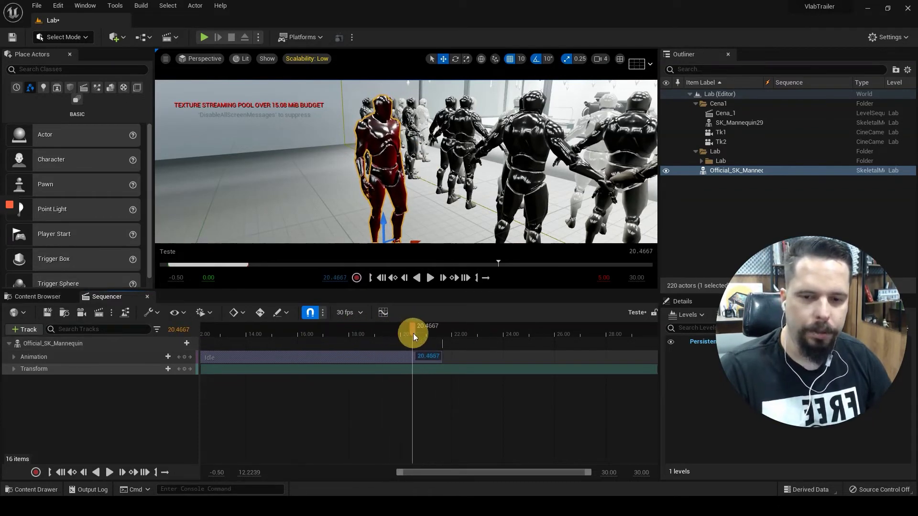
{"action": "left_click_drag", "start_coordinate": [449, 328], "coordinate": [375, 333]}
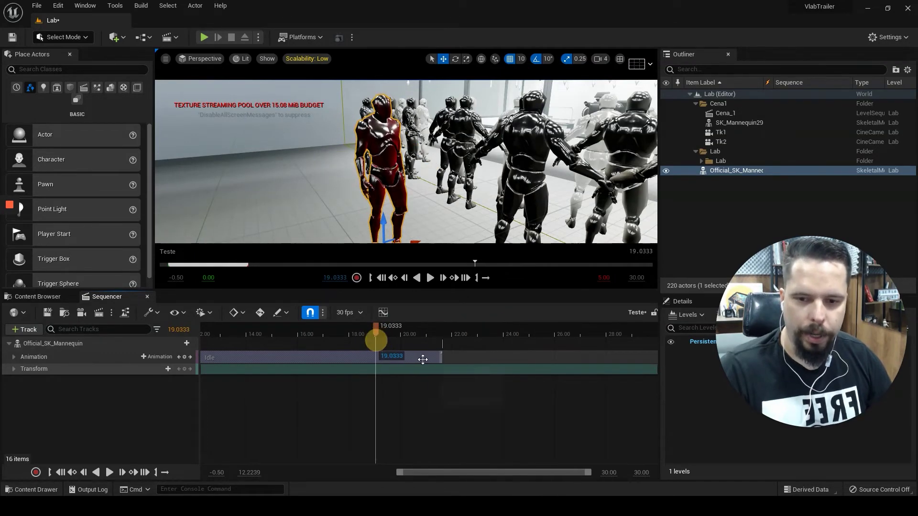
{"action": "right_click", "coordinate": [421, 359]}
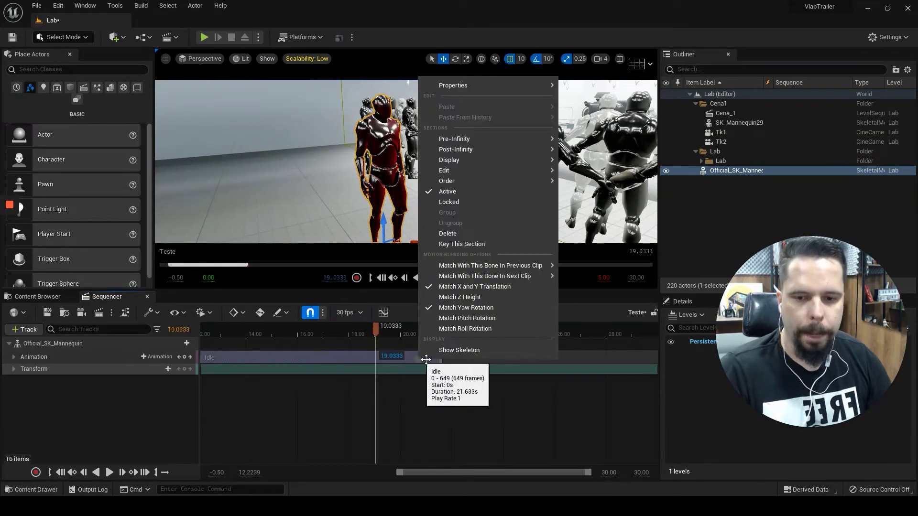
{"action": "mouse_move", "coordinate": [513, 86]}
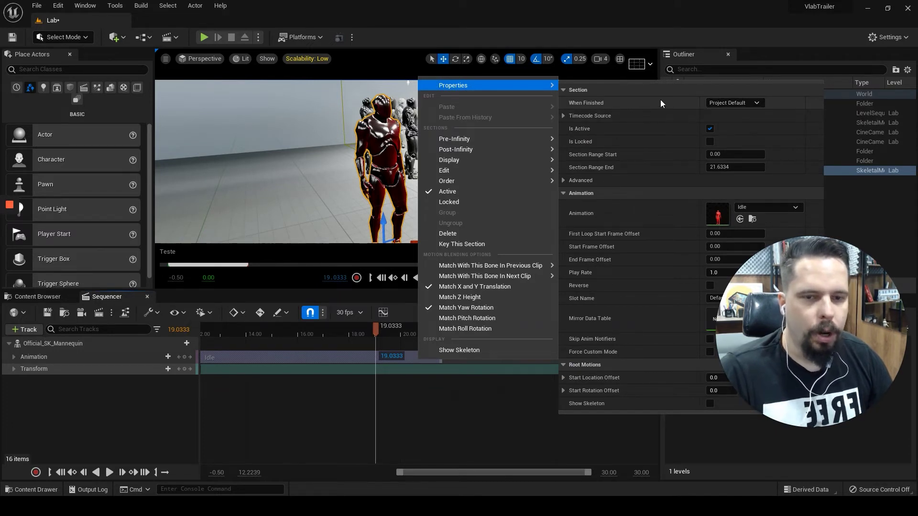
{"action": "left_click", "coordinate": [741, 105]}
{"action": "left_click", "coordinate": [736, 114]}
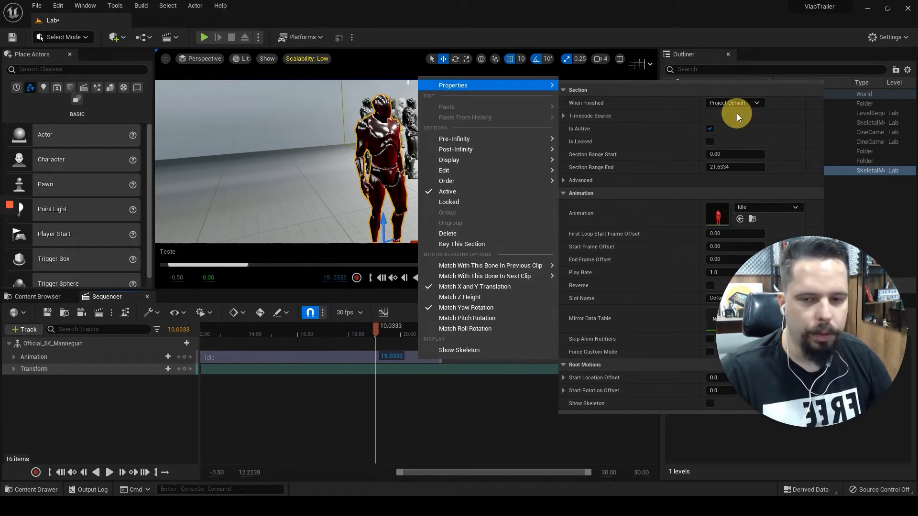
{"action": "left_click_drag", "start_coordinate": [378, 328], "coordinate": [492, 329]}
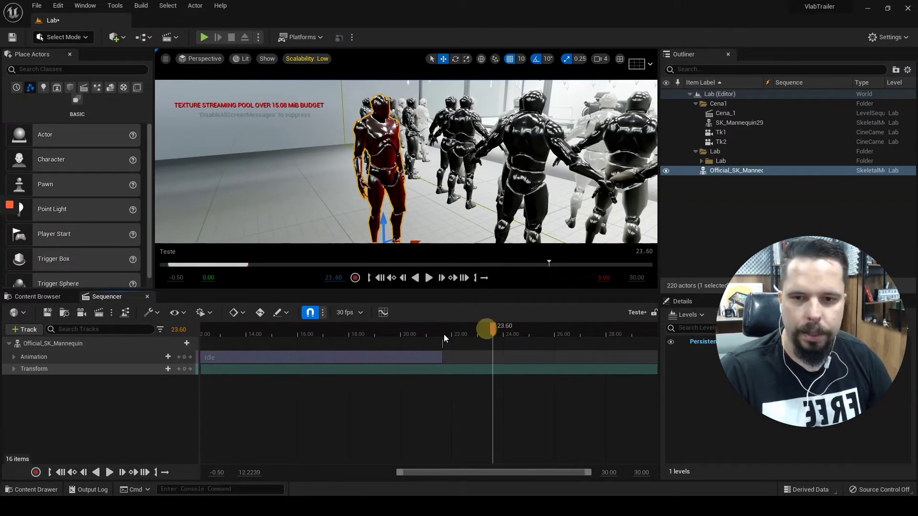
{"action": "mouse_move", "coordinate": [493, 329]}
{"action": "left_mouse_down"}
{"action": "mouse_move", "coordinate": [506, 329]}
{"action": "mouse_move", "coordinate": [430, 353]}
{"action": "left_mouse_up"}
{"action": "key", "text": "ctrl+z"}
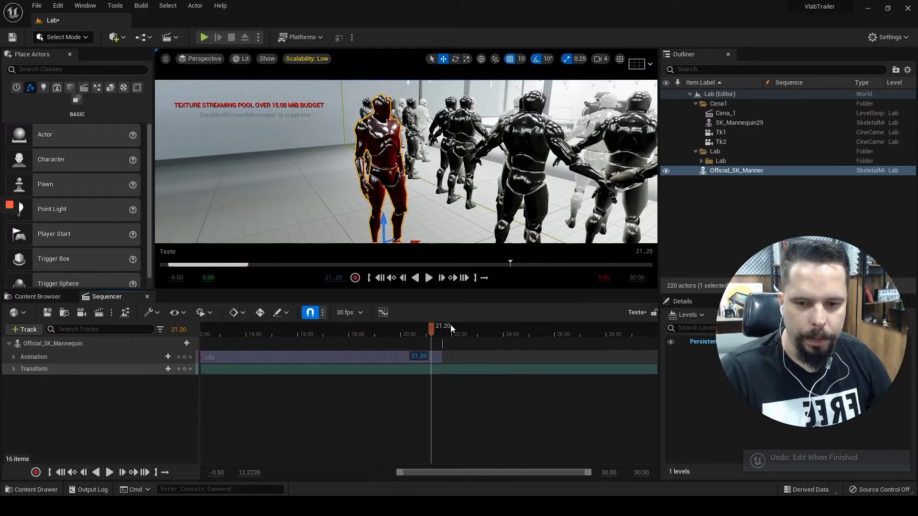
{"action": "right_click", "coordinate": [386, 357]}
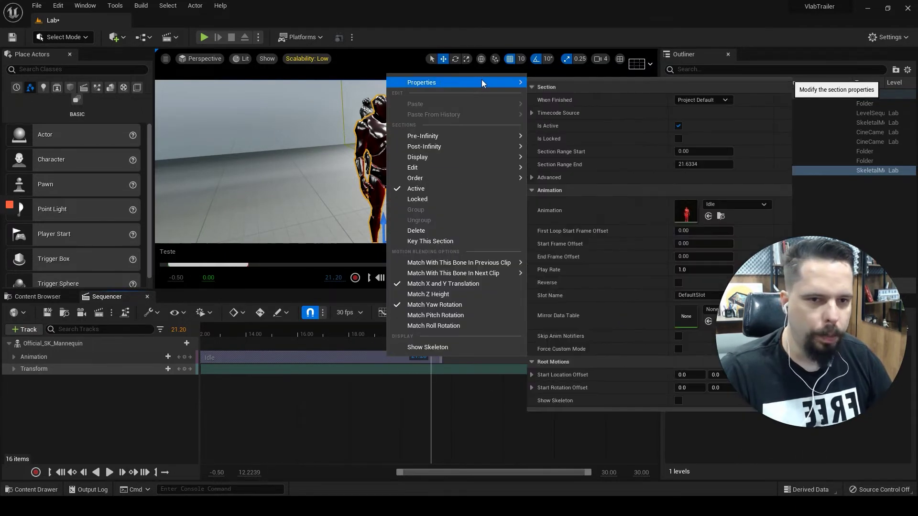
{"action": "left_click", "coordinate": [458, 4]}
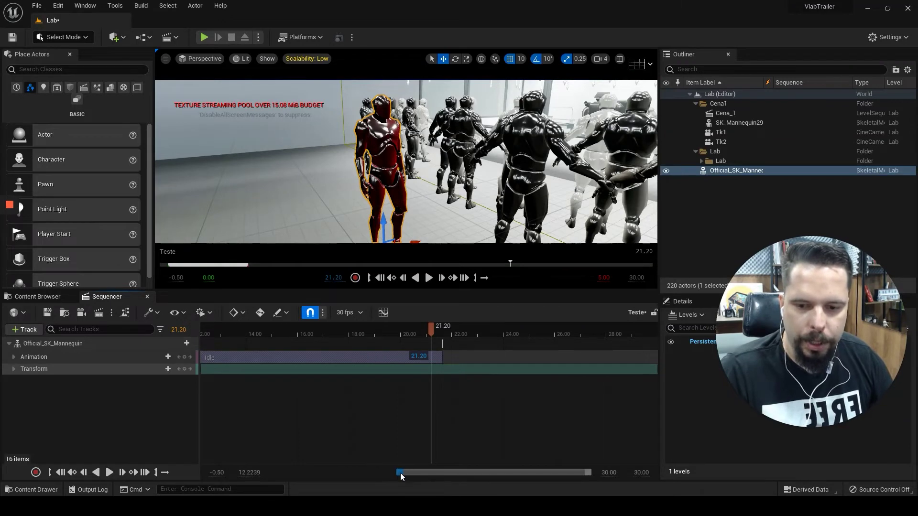
{"action": "left_click_drag", "start_coordinate": [399, 472], "coordinate": [201, 474]}
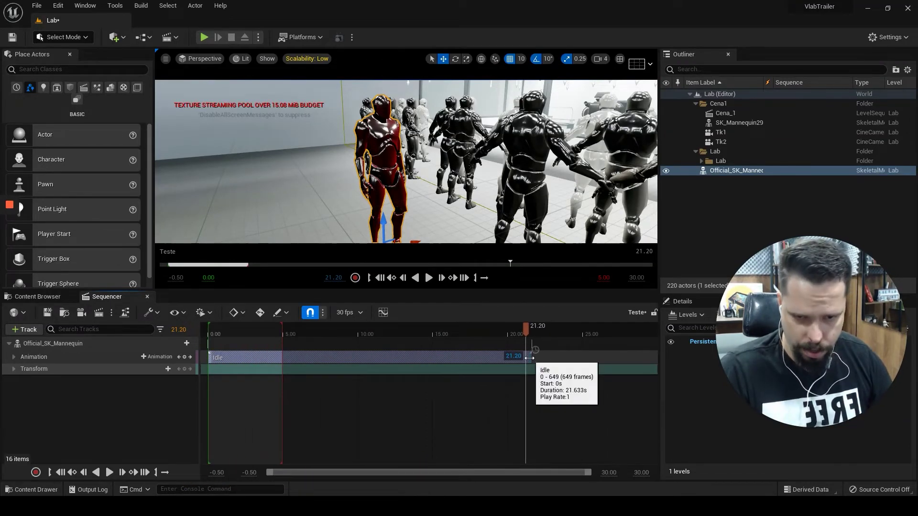
{"action": "left_click_drag", "start_coordinate": [532, 358], "coordinate": [279, 369]}
{"action": "left_click", "coordinate": [211, 330]}
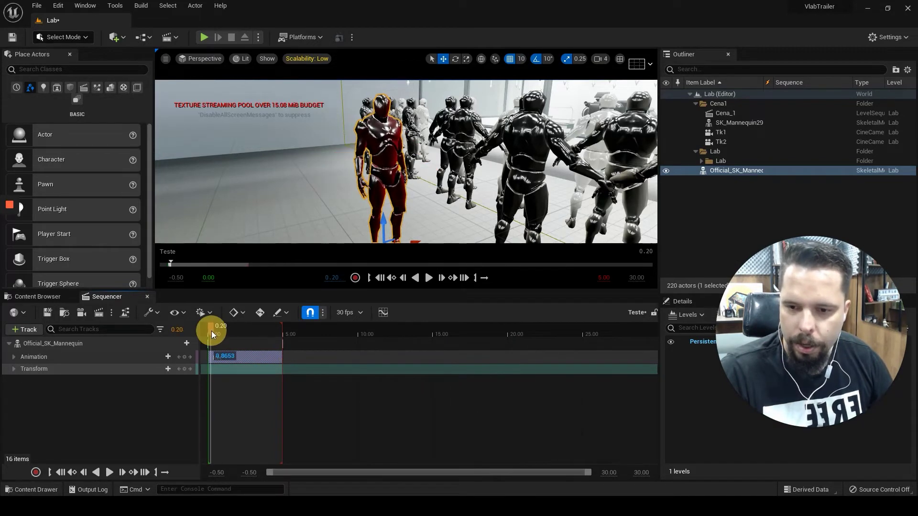
{"action": "left_click", "coordinate": [109, 473]}
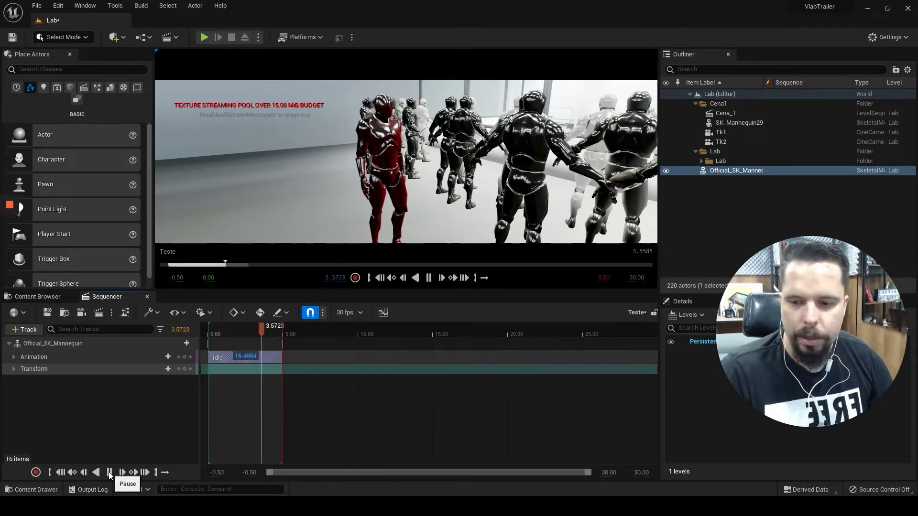
{"action": "left_click", "coordinate": [109, 472]}
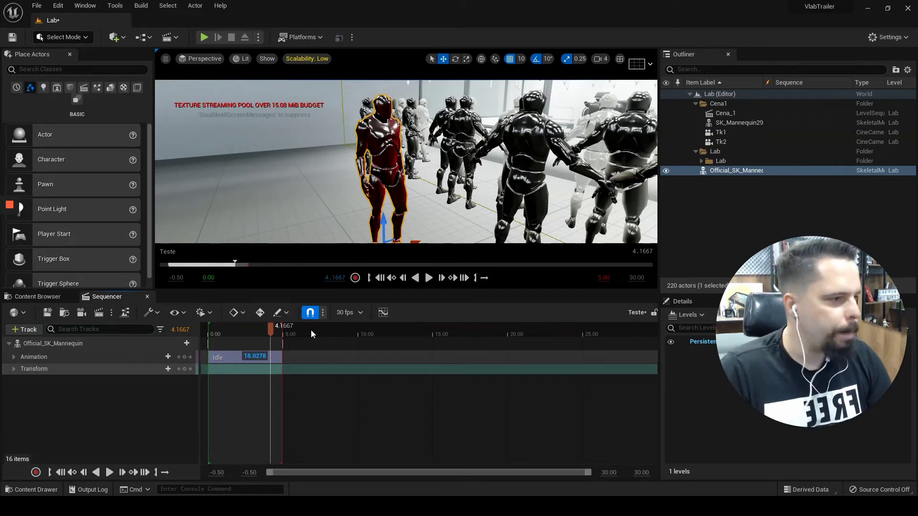
{"action": "left_click_drag", "start_coordinate": [282, 356], "coordinate": [632, 356]}
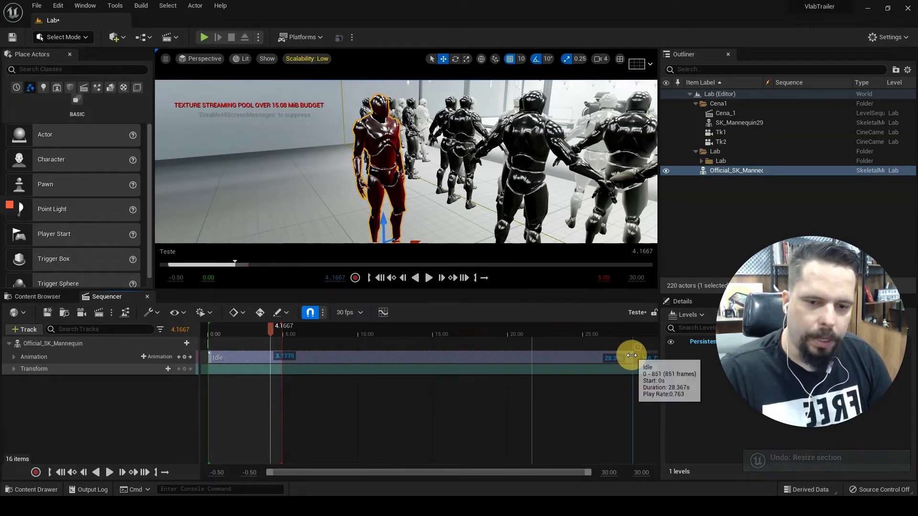
{"action": "key", "text": "ctrl+z"}
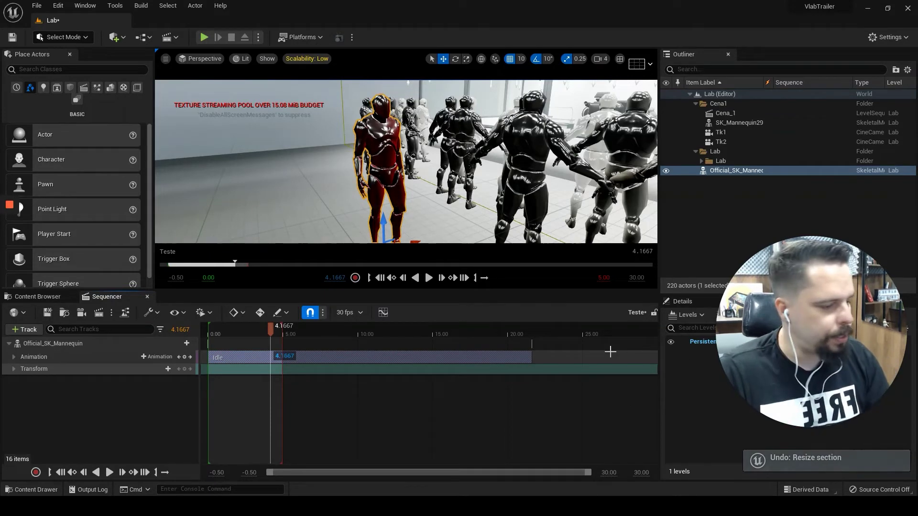
Step: Open NewIKRetargeter and preview IdleAnim12 on the characters
{"action": "left_click", "coordinate": [37, 296]}
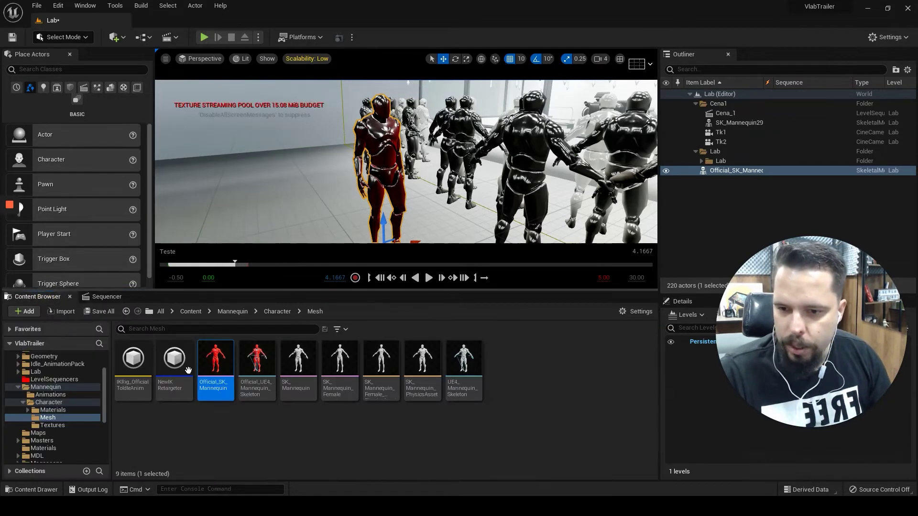
{"action": "double_click", "coordinate": [162, 367]}
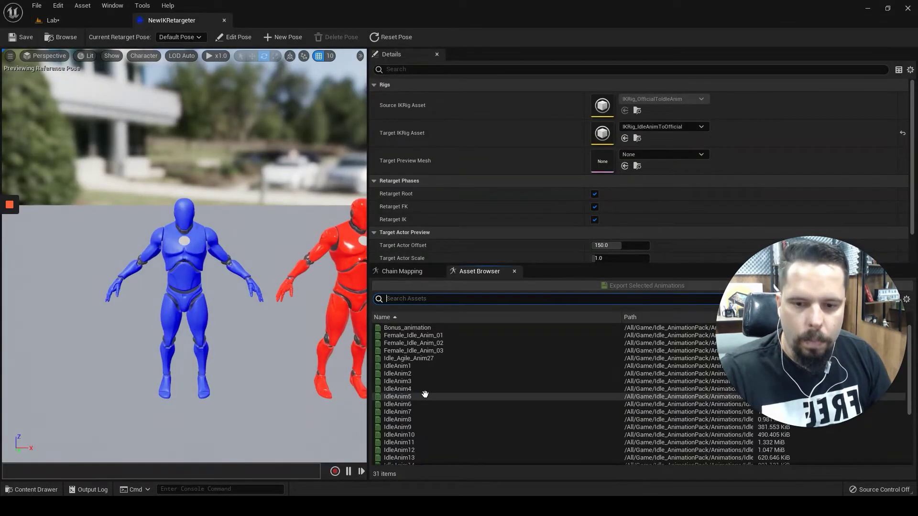
{"action": "scroll", "coordinate": [424, 394], "scroll_direction": "down", "scroll_amount": 3}
{"action": "left_click", "coordinate": [410, 388]}
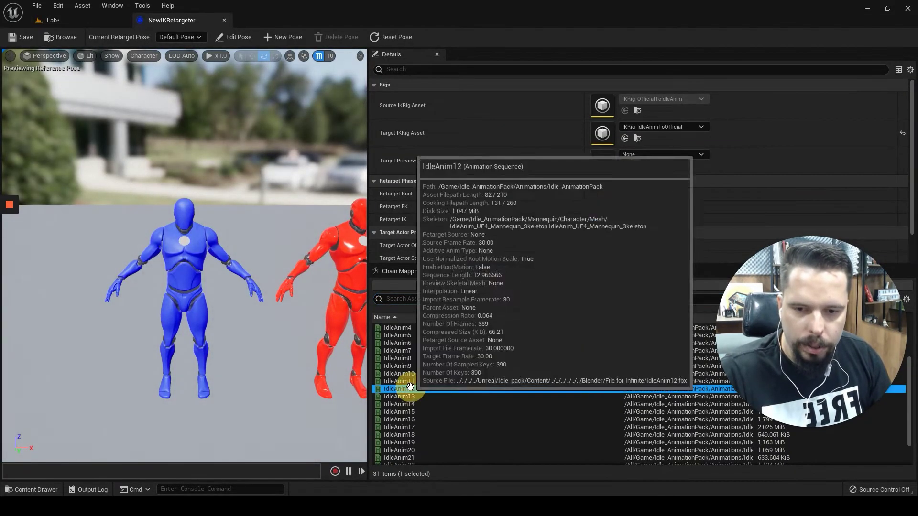
{"action": "double_click", "coordinate": [411, 388]}
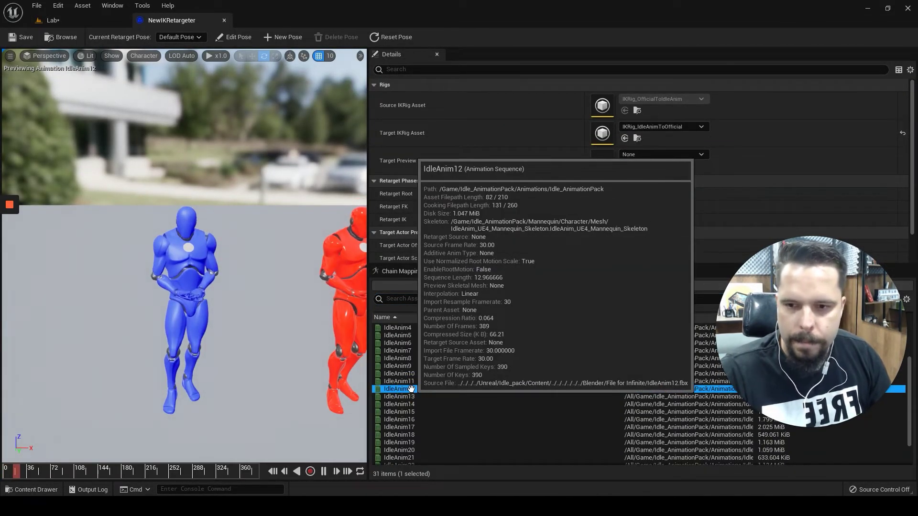
Step: Export IdleAnim12 to the Content folder as Idle2 and return to the Lab level
{"action": "left_click", "coordinate": [623, 287]}
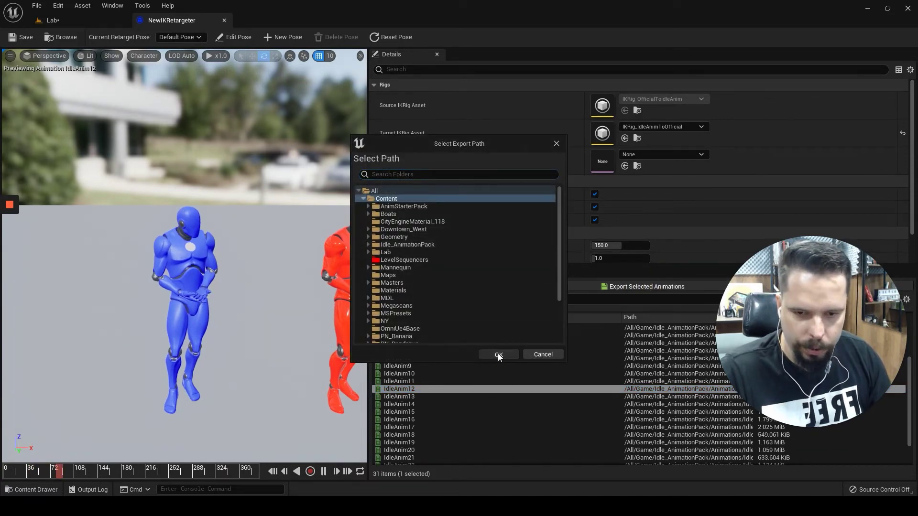
{"action": "left_click", "coordinate": [497, 354]}
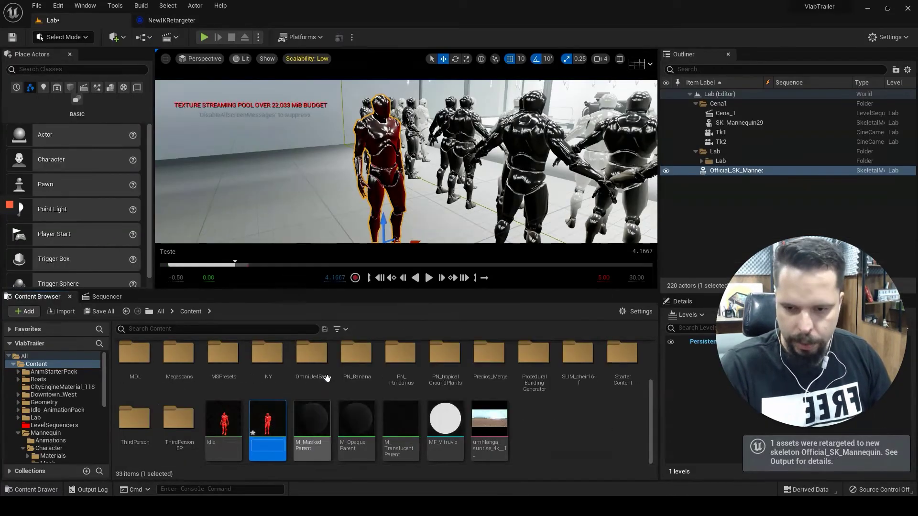
{"action": "type", "text": "Idle"}
{"action": "type", "text": "Idle2"}
{"action": "key", "text": "Return"}
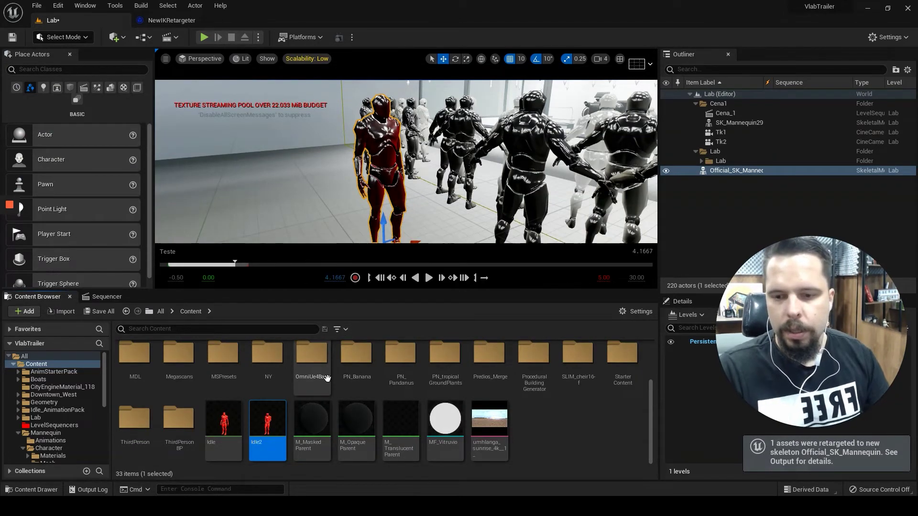
{"action": "left_click", "coordinate": [178, 18]}
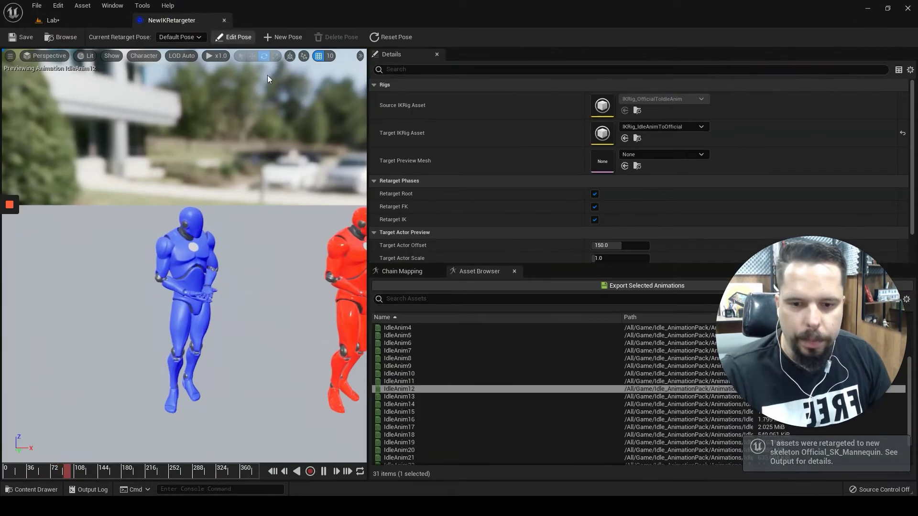
{"action": "left_click", "coordinate": [60, 19]}
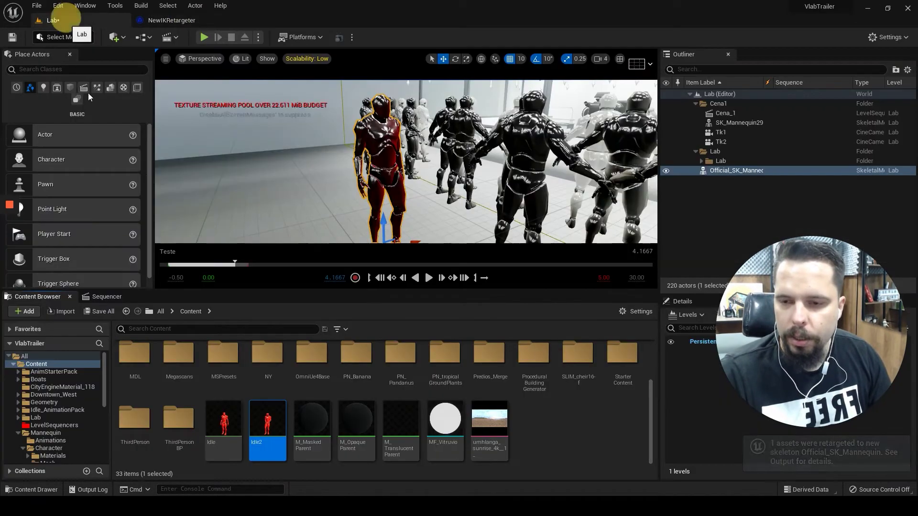
Step: Add Idle2 to the mannequin's animation track at 16.30 in Teste
{"action": "left_click", "coordinate": [107, 297]}
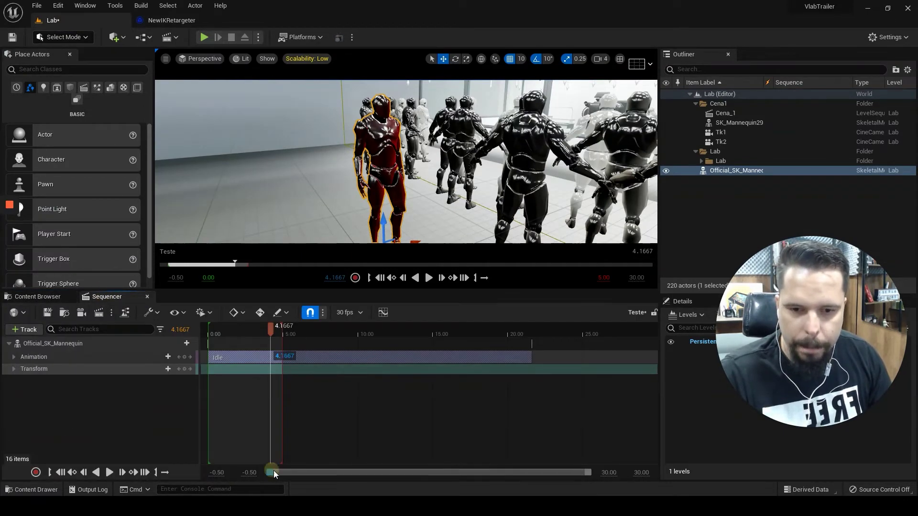
{"action": "left_click_drag", "start_coordinate": [273, 473], "coordinate": [305, 474]}
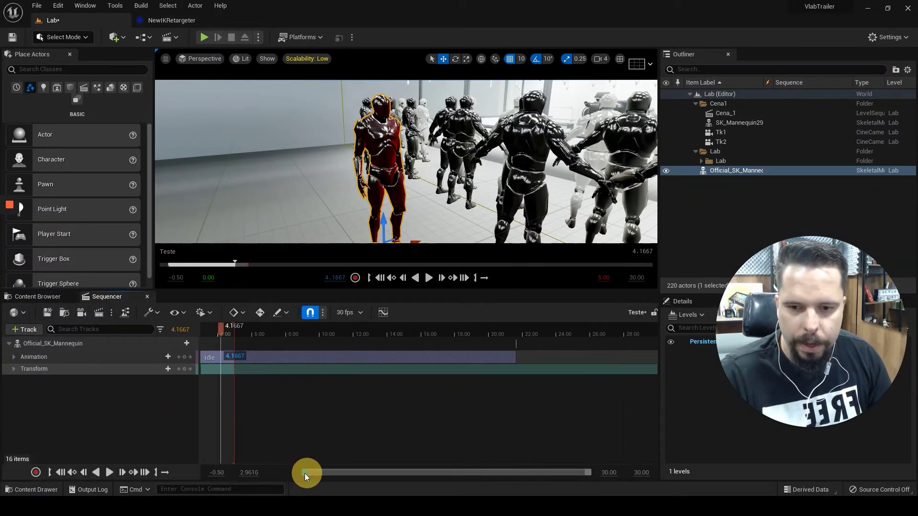
{"action": "left_click", "coordinate": [69, 357]}
{"action": "left_click_drag", "start_coordinate": [300, 331], "coordinate": [428, 326]}
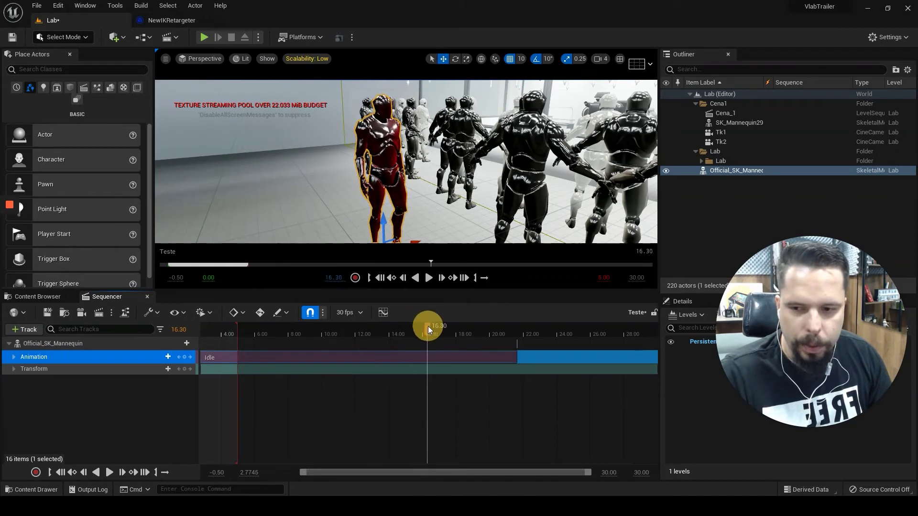
{"action": "left_click", "coordinate": [155, 356]}
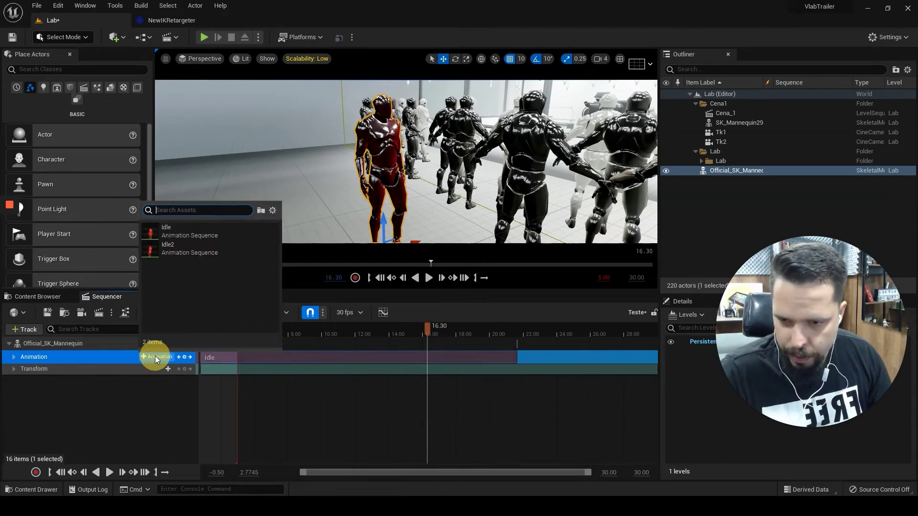
{"action": "left_click", "coordinate": [186, 251]}
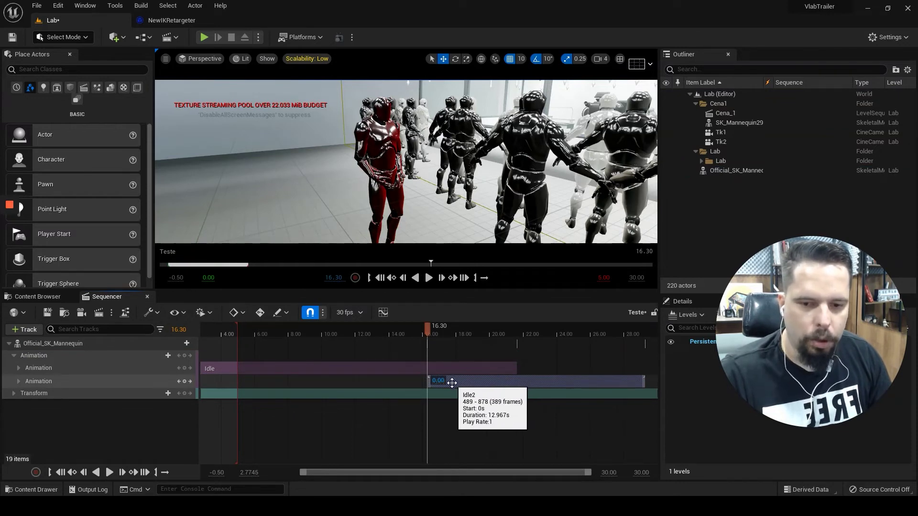
Step: Try moving Idle2 onto the Idle row and trimming Idle to end where Idle2 starts
{"action": "mouse_move", "coordinate": [430, 326]}
{"action": "left_mouse_down"}
{"action": "mouse_move", "coordinate": [508, 336]}
{"action": "mouse_move", "coordinate": [420, 352]}
{"action": "mouse_move", "coordinate": [435, 352]}
{"action": "left_mouse_up"}
{"action": "mouse_move", "coordinate": [464, 382]}
{"action": "left_mouse_down"}
{"action": "mouse_move", "coordinate": [464, 352]}
{"action": "mouse_move", "coordinate": [465, 367]}
{"action": "left_mouse_up"}
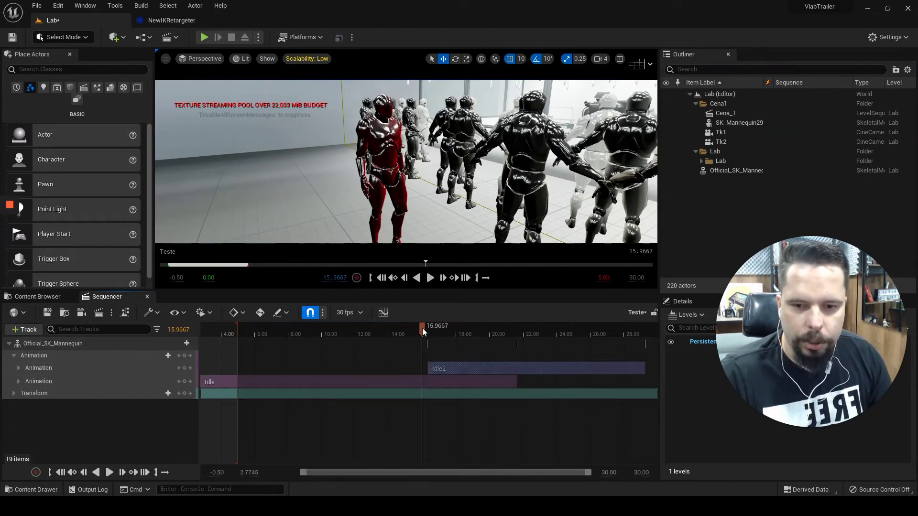
{"action": "mouse_move", "coordinate": [423, 328]}
{"action": "left_mouse_down"}
{"action": "mouse_move", "coordinate": [457, 332]}
{"action": "mouse_move", "coordinate": [384, 334]}
{"action": "left_mouse_up"}
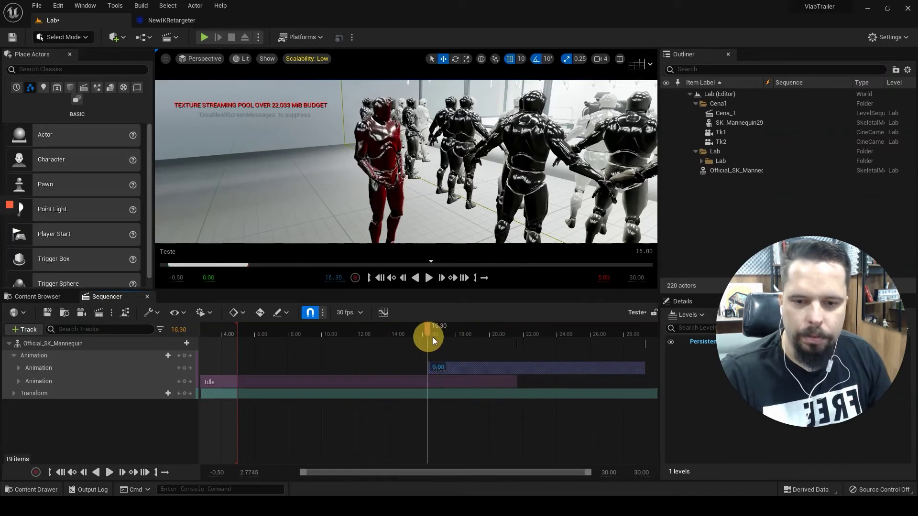
{"action": "left_click", "coordinate": [457, 333]}
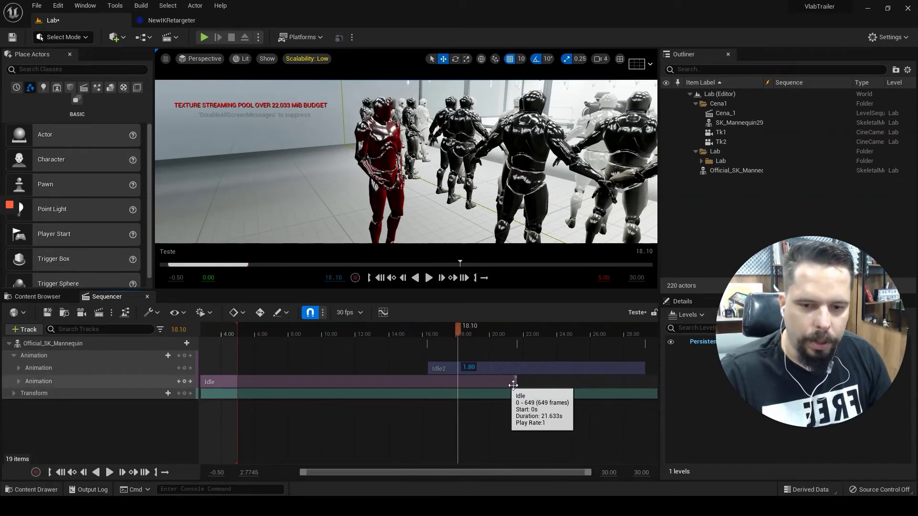
{"action": "left_click_drag", "start_coordinate": [472, 380], "coordinate": [425, 382]}
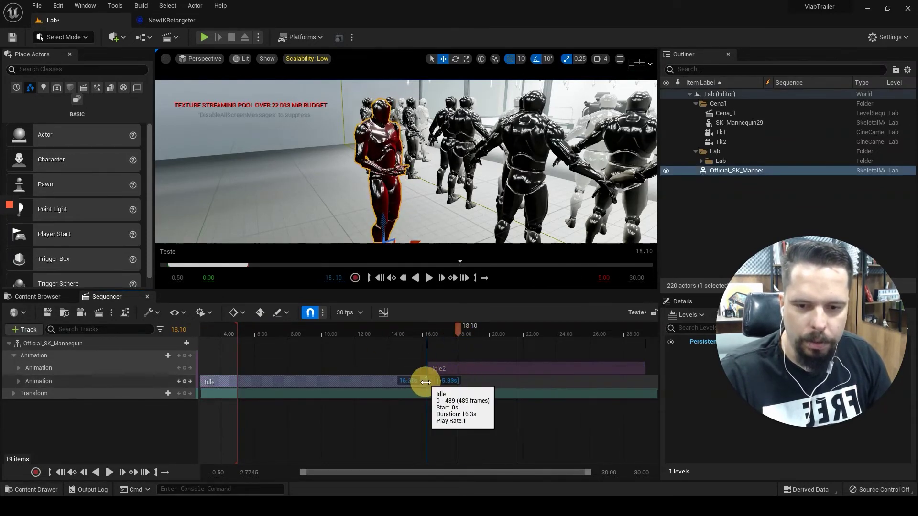
{"action": "left_click_drag", "start_coordinate": [458, 331], "coordinate": [376, 334]}
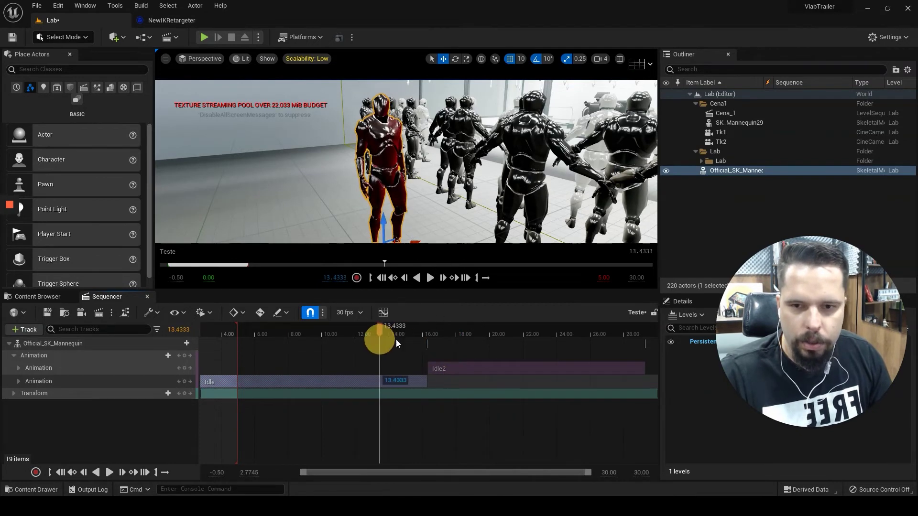
Step: Undo the Idle trim and slide Idle2 to start where Idle ends, near 21.6 s
{"action": "key", "text": "ctrl+z"}
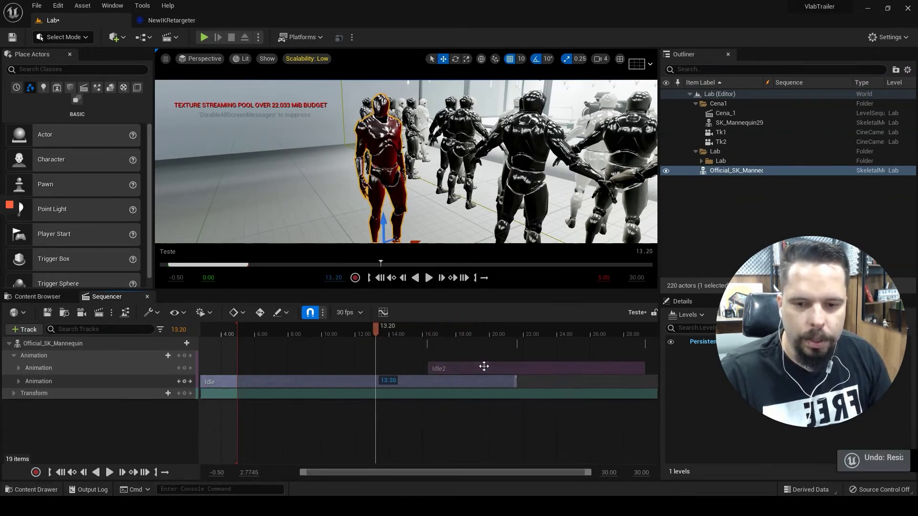
{"action": "mouse_move", "coordinate": [453, 369]}
{"action": "left_mouse_down"}
{"action": "mouse_move", "coordinate": [569, 384]}
{"action": "mouse_move", "coordinate": [541, 377]}
{"action": "left_mouse_up"}
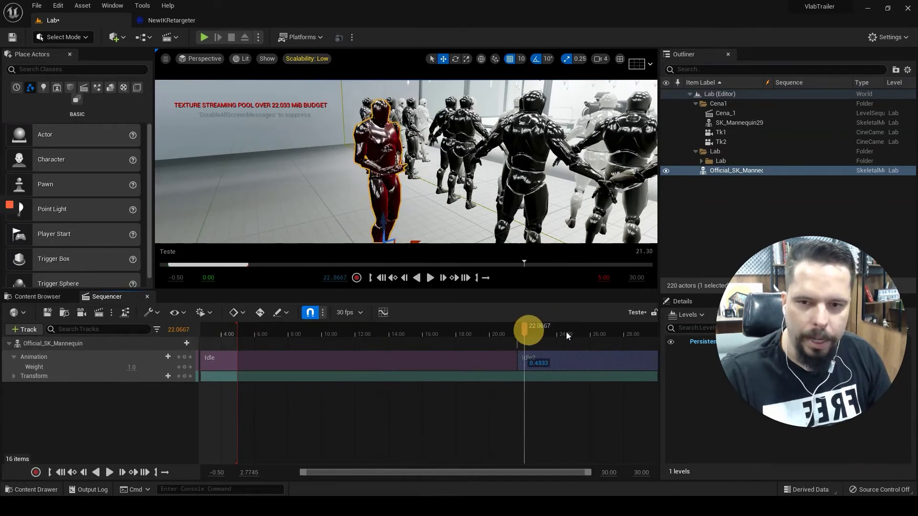
{"action": "left_click", "coordinate": [494, 331]}
{"action": "left_click", "coordinate": [397, 333]}
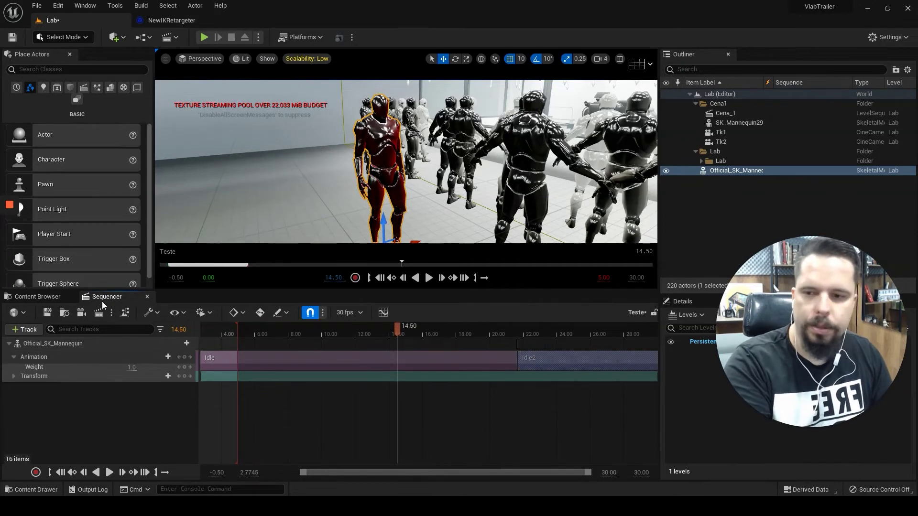
Step: From the LevelSequencers folder, open Cena_1_Lab and its Take_1 subsequence
{"action": "left_click", "coordinate": [36, 296]}
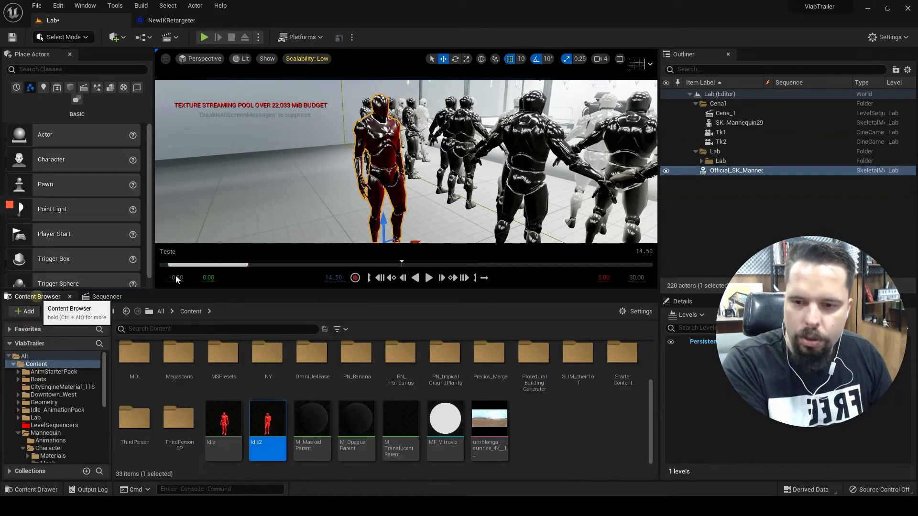
{"action": "left_click", "coordinate": [105, 297]}
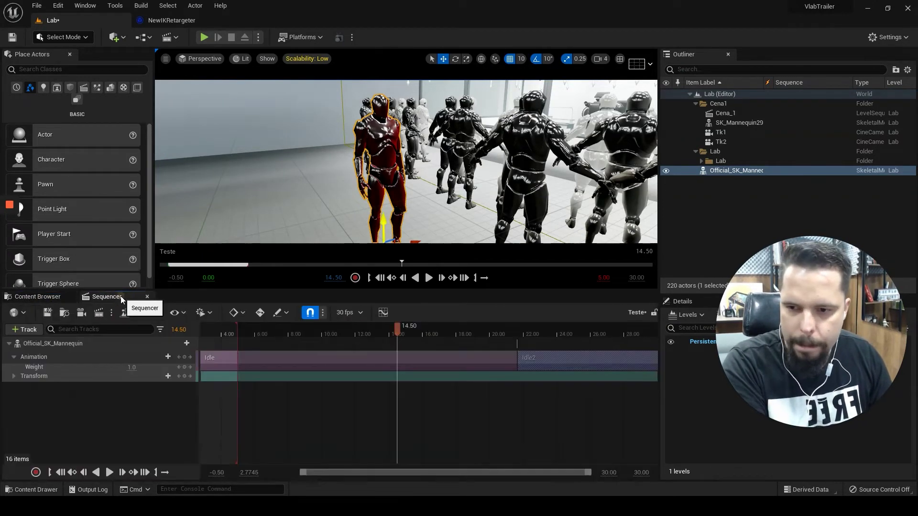
{"action": "left_click", "coordinate": [50, 299]}
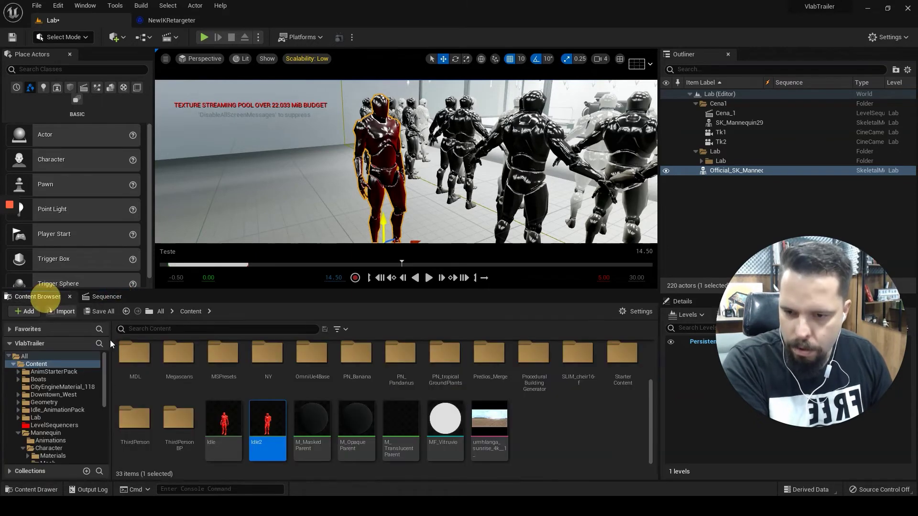
{"action": "left_click", "coordinate": [46, 426]}
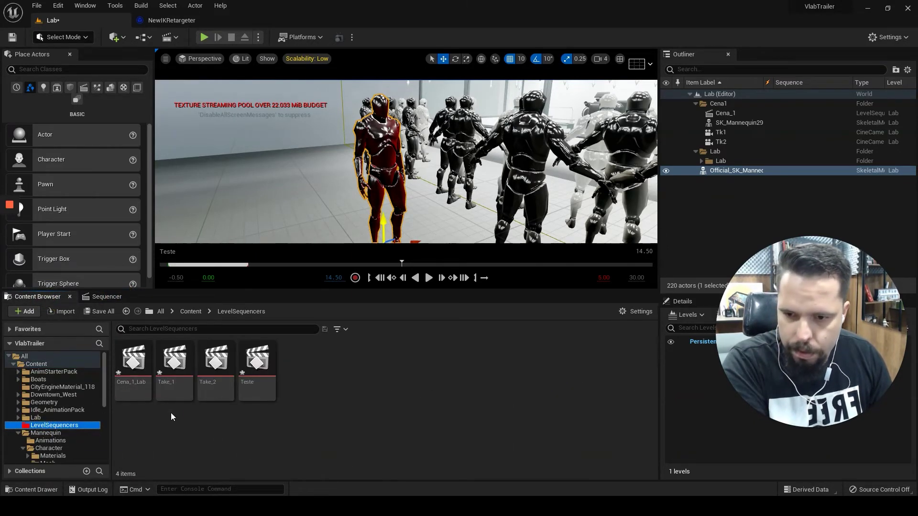
{"action": "double_click", "coordinate": [132, 369]}
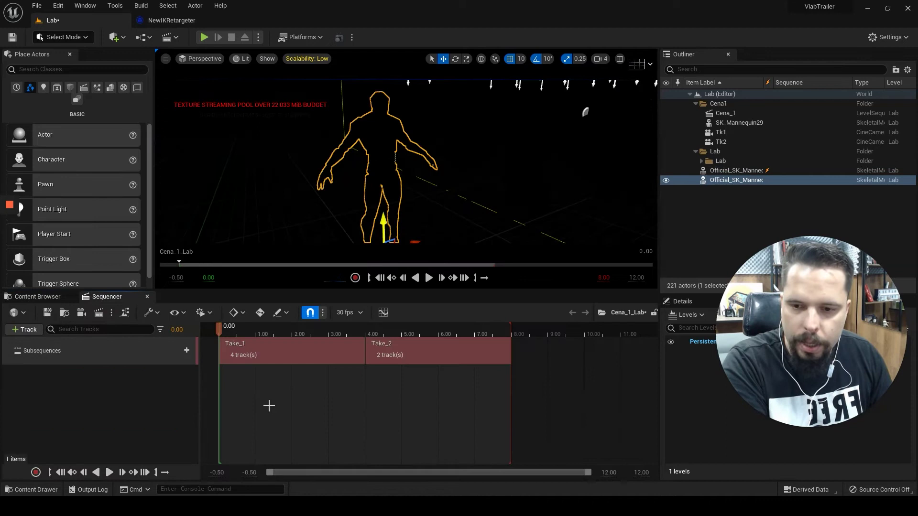
{"action": "double_click", "coordinate": [299, 359]}
Step: Select the mannequin's track in Take_1, then select the Teste asset in LevelSequencers
{"action": "left_click", "coordinate": [56, 399]}
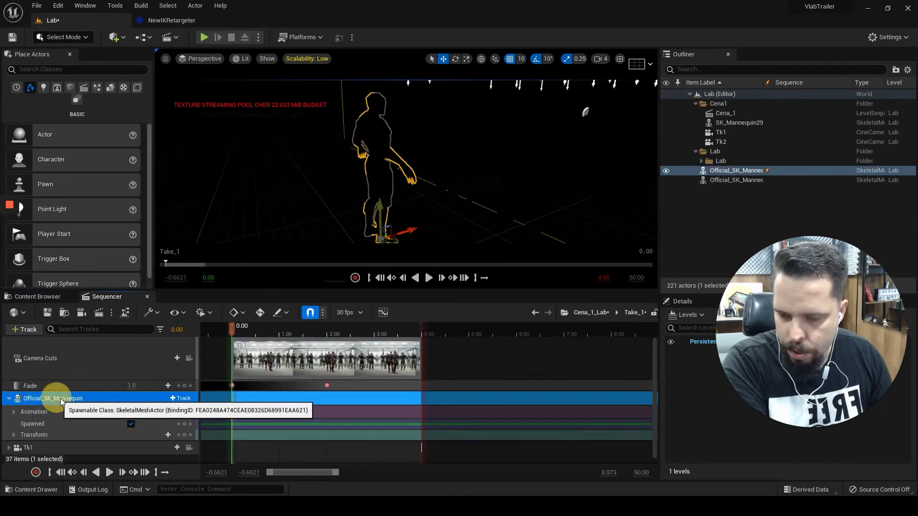
{"action": "left_click", "coordinate": [51, 299]}
{"action": "left_click", "coordinate": [229, 431]}
{"action": "left_click", "coordinate": [258, 383]}
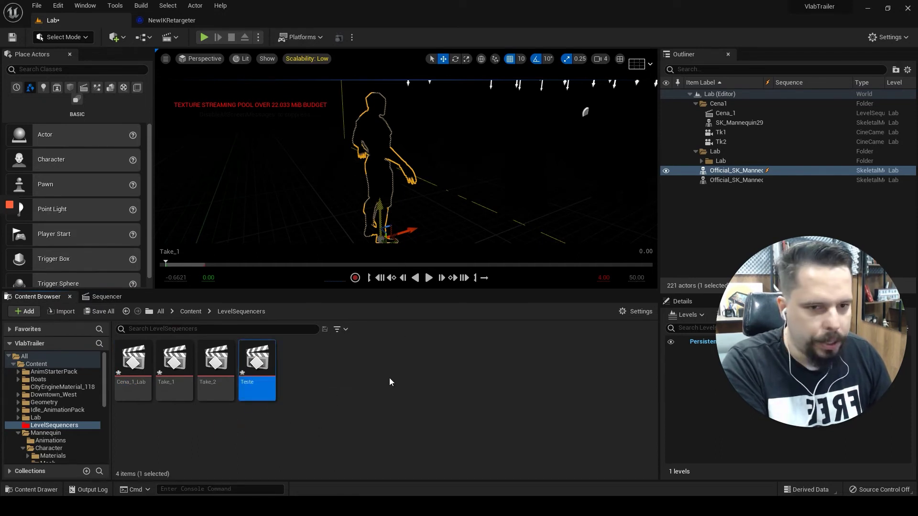
Step: Delete the Teste sequence asset and the duplicate Official_SK_Mannequin from the level
{"action": "key", "text": "Delete"}
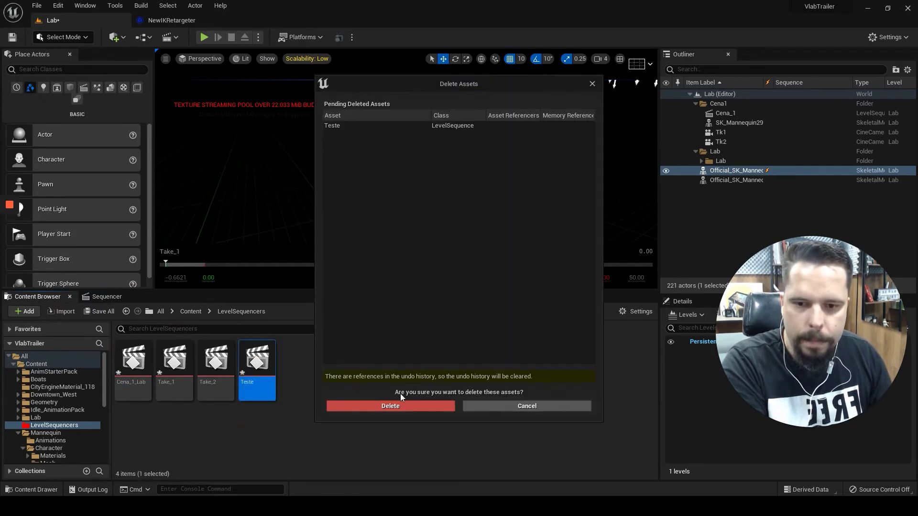
{"action": "left_click", "coordinate": [396, 406]}
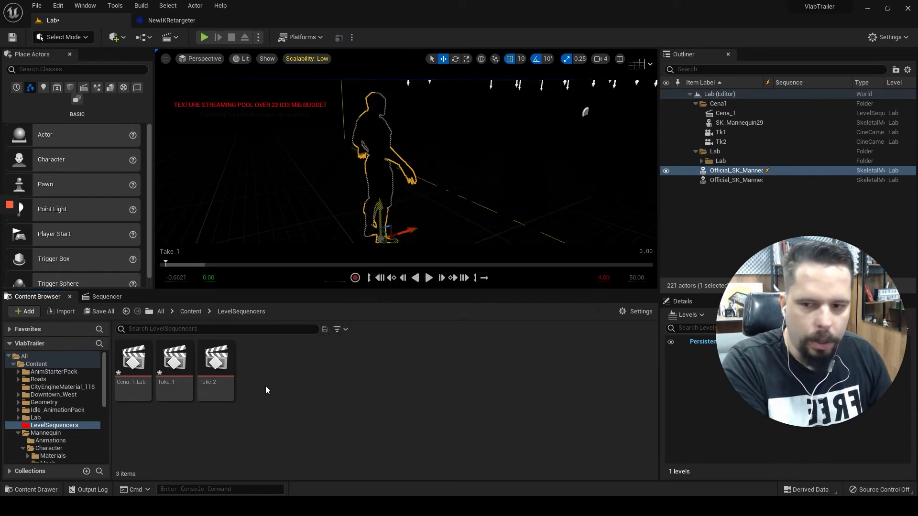
{"action": "left_click", "coordinate": [759, 173]}
{"action": "left_click", "coordinate": [758, 180]}
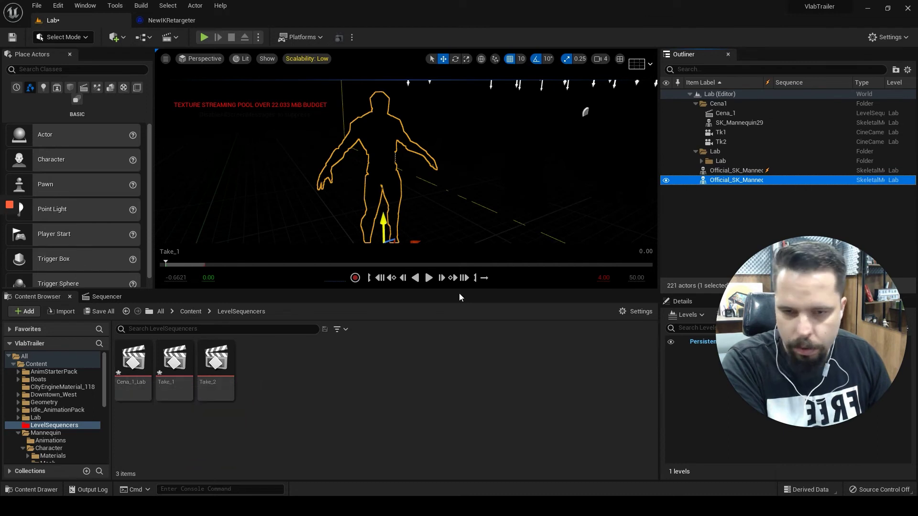
{"action": "key", "text": "Delete"}
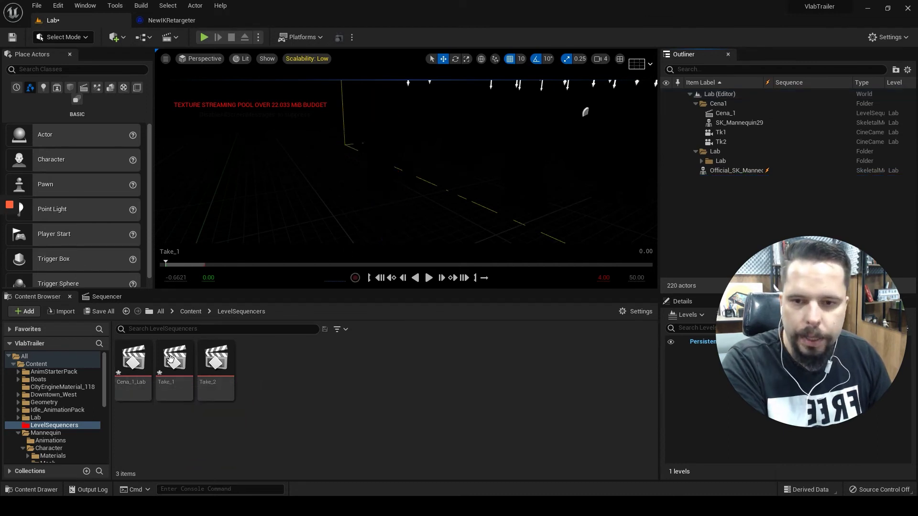
{"action": "left_click", "coordinate": [132, 375]}
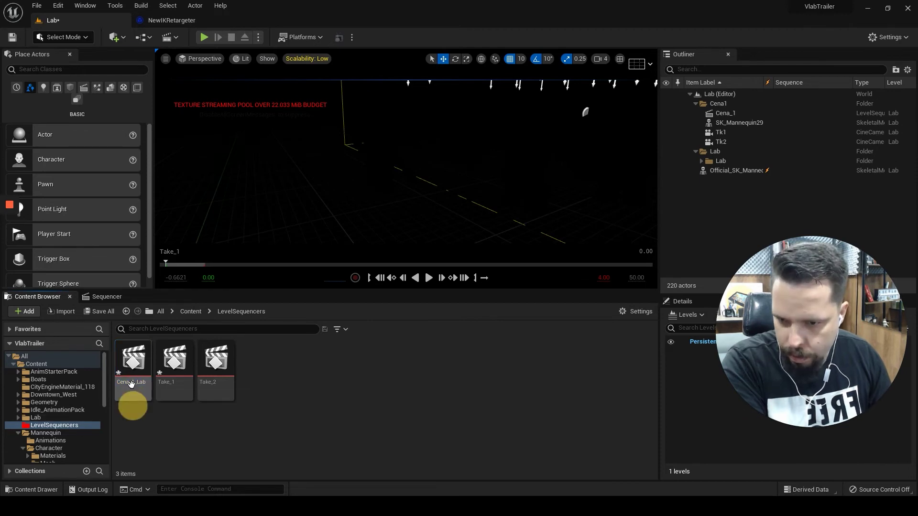
Step: Preview the Take_1 shot, moving between it and the Cena_1_Lab master timeline
{"action": "left_click", "coordinate": [107, 297]}
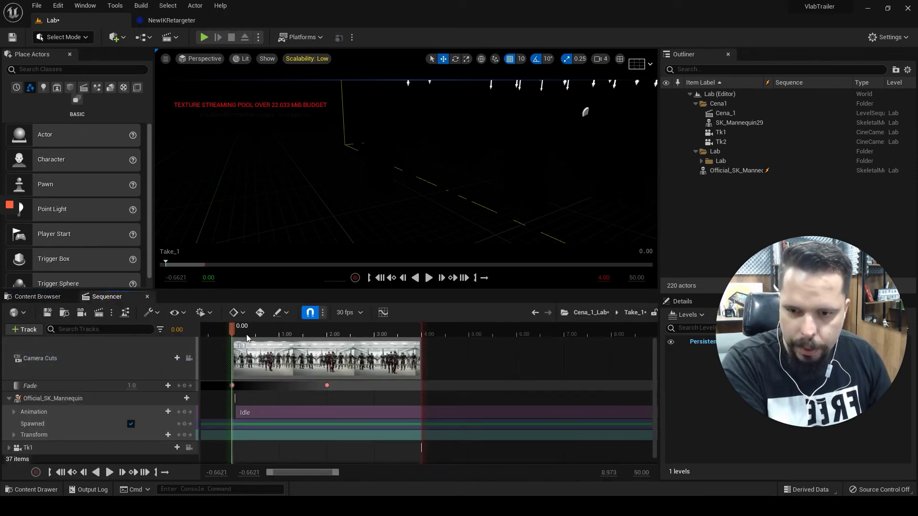
{"action": "left_click_drag", "start_coordinate": [275, 330], "coordinate": [336, 330]}
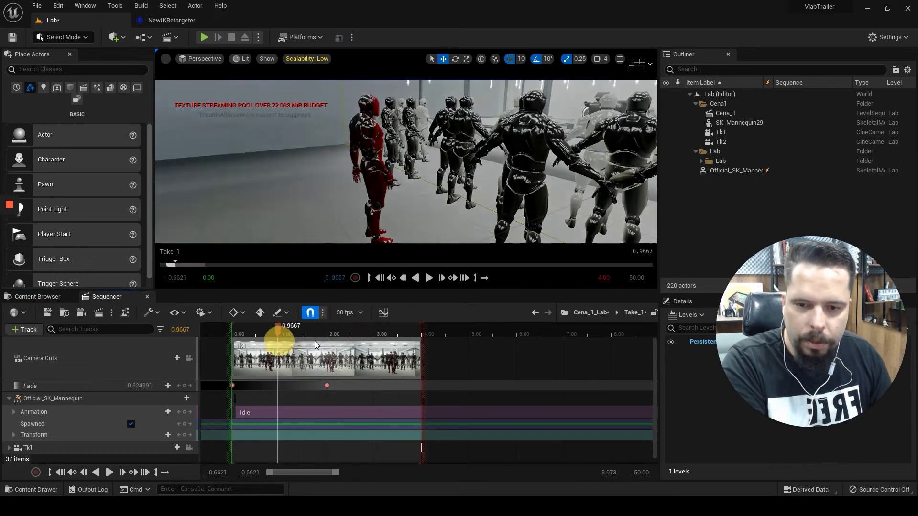
{"action": "left_click", "coordinate": [282, 353]}
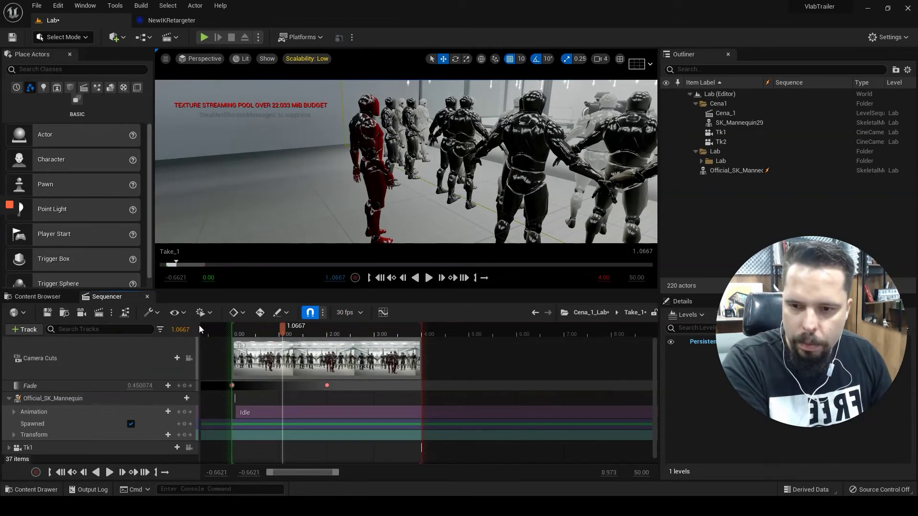
{"action": "left_click", "coordinate": [592, 314]}
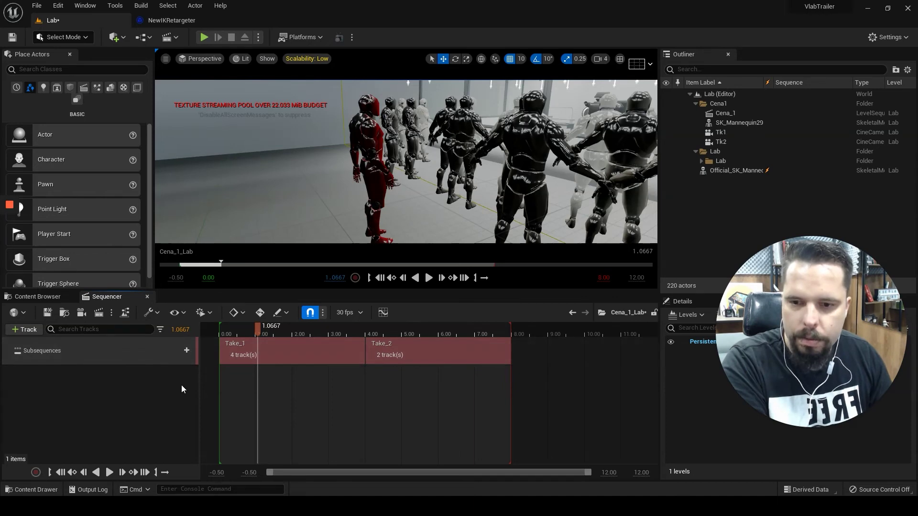
{"action": "double_click", "coordinate": [304, 353]}
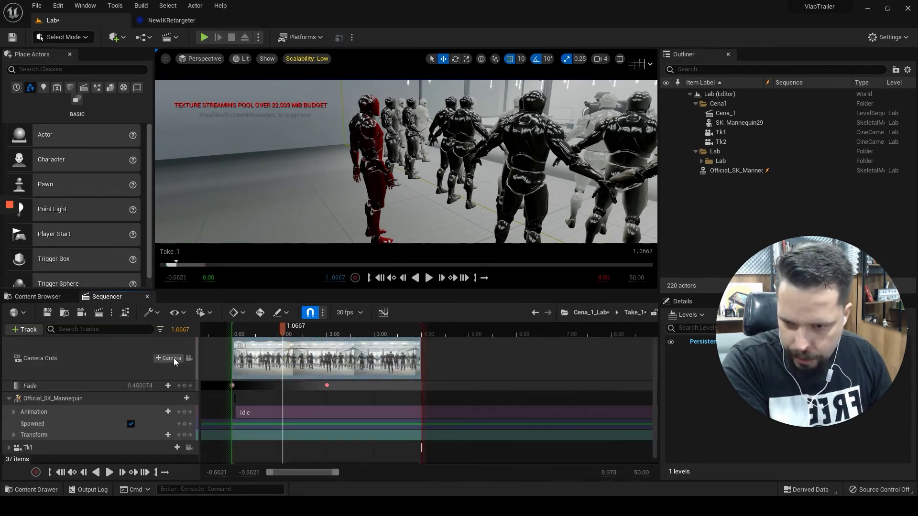
{"action": "left_click", "coordinate": [589, 313]}
{"action": "left_click_drag", "start_coordinate": [285, 331], "coordinate": [296, 340]}
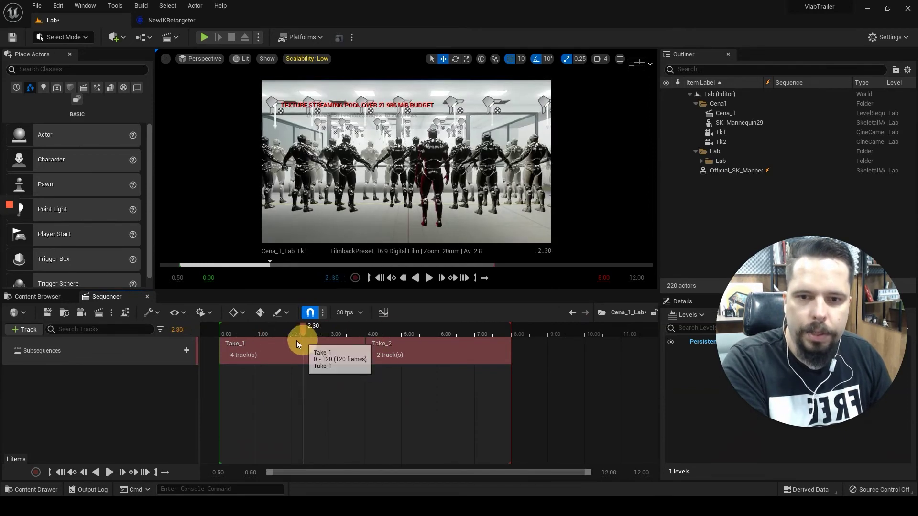
{"action": "left_click_drag", "start_coordinate": [297, 343], "coordinate": [301, 350]}
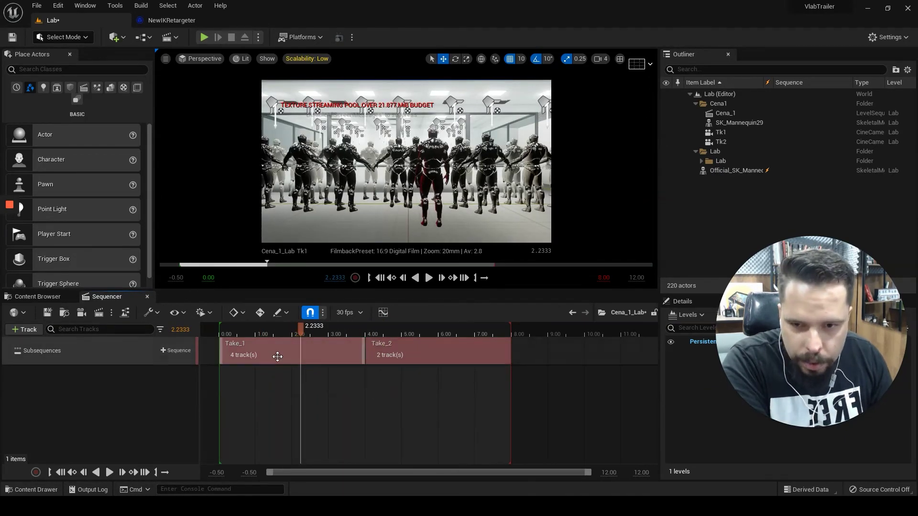
Step: In Take_1, shift the red Official_SK_Mannequin left along X
{"action": "double_click", "coordinate": [278, 357]}
{"action": "left_click", "coordinate": [80, 400]}
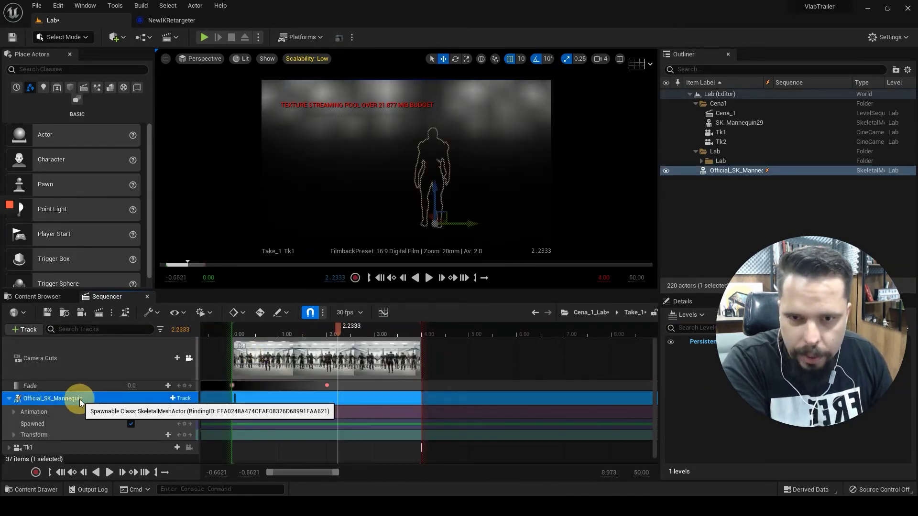
{"action": "left_click", "coordinate": [380, 327]}
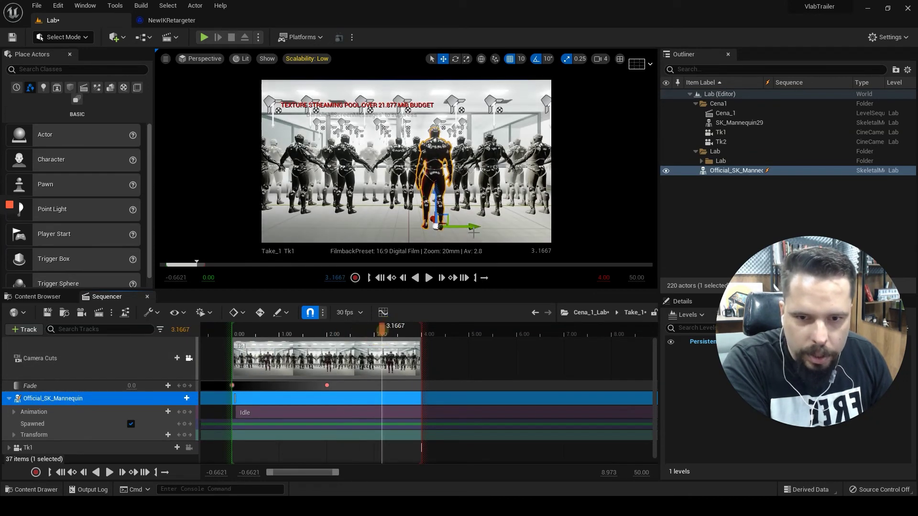
{"action": "left_click_drag", "start_coordinate": [459, 226], "coordinate": [405, 226]}
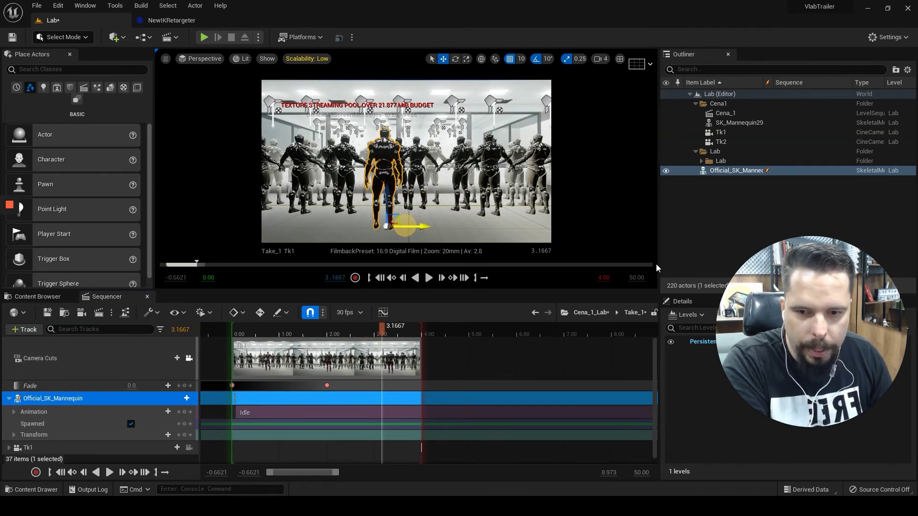
{"action": "left_click", "coordinate": [598, 313]}
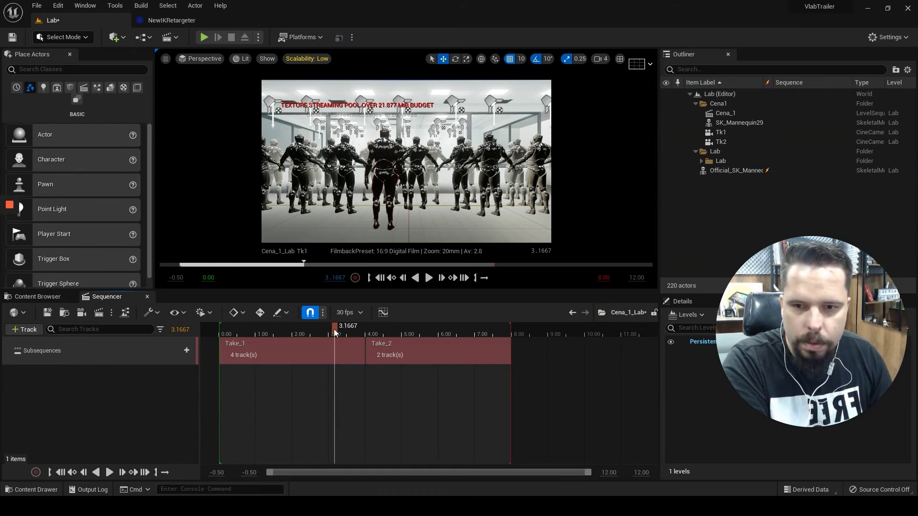
{"action": "mouse_move", "coordinate": [335, 333]}
{"action": "left_mouse_down"}
{"action": "mouse_move", "coordinate": [463, 338]}
{"action": "mouse_move", "coordinate": [401, 359]}
{"action": "left_mouse_up"}
Step: Check Take_2's tracks, then select the Official_SK_Mannequin track in Take_1
{"action": "double_click", "coordinate": [433, 360]}
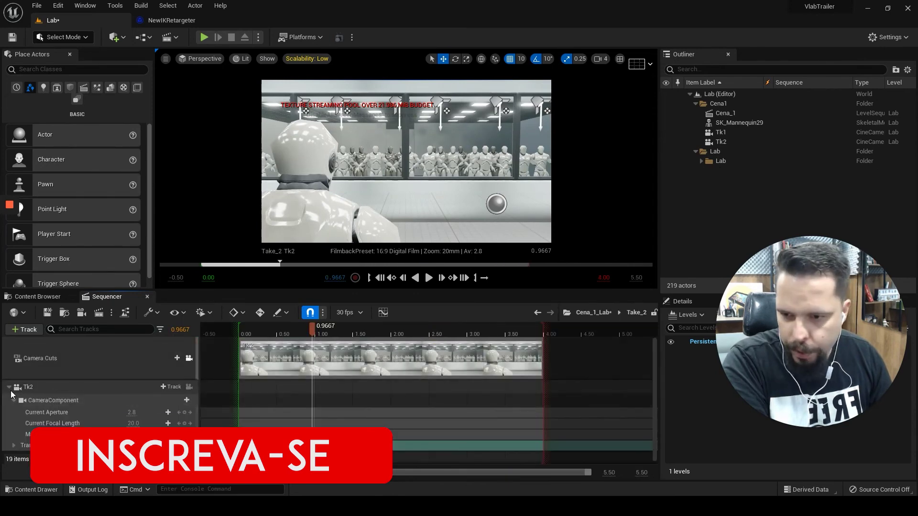
{"action": "left_click", "coordinate": [8, 387]}
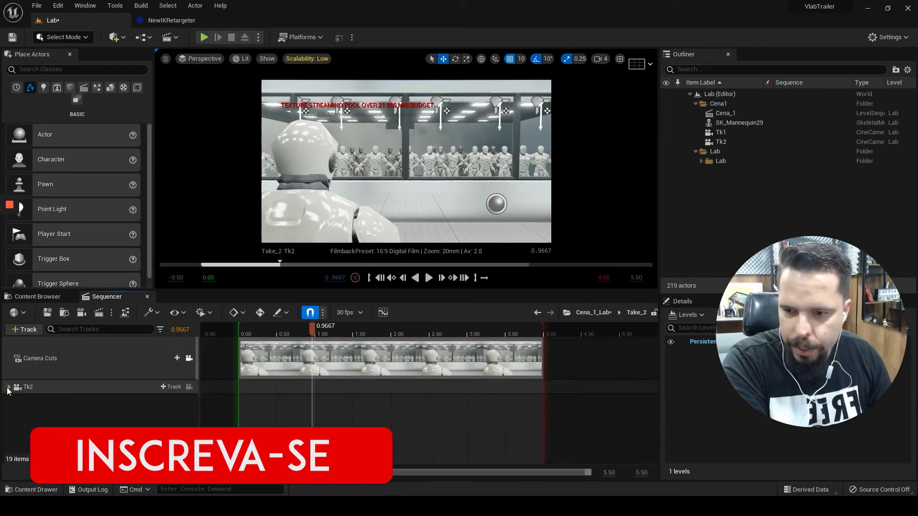
{"action": "left_click", "coordinate": [595, 313]}
{"action": "double_click", "coordinate": [286, 348]}
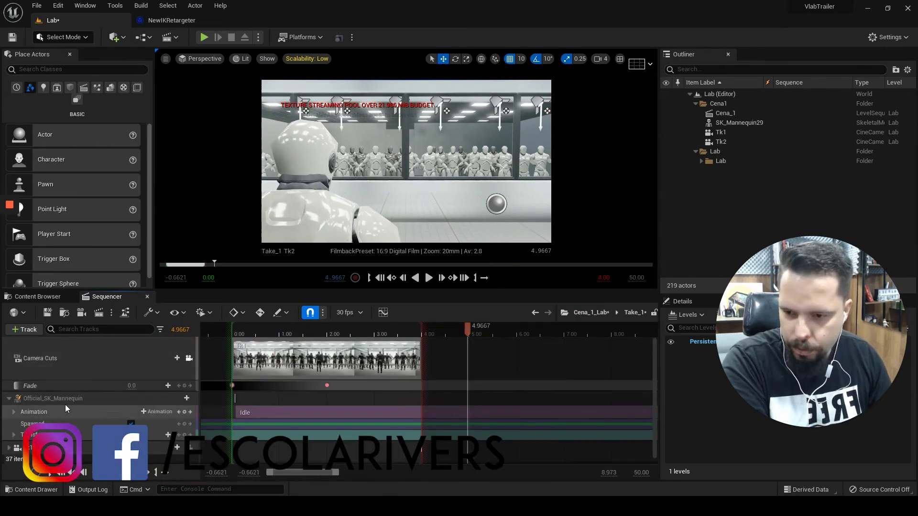
{"action": "left_click", "coordinate": [53, 398]}
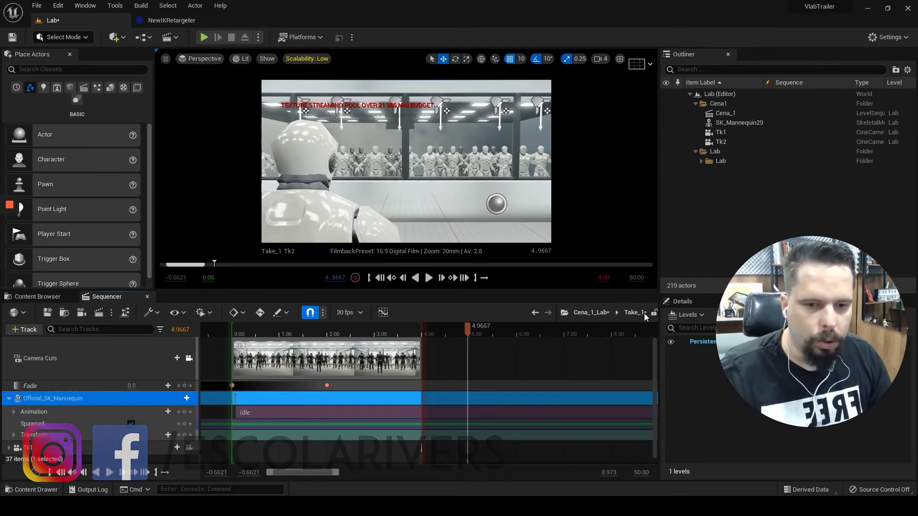
{"action": "left_click", "coordinate": [584, 313]}
Step: Put the mannequin with its Idle clip into Take_2, undoing an accidental section move
{"action": "double_click", "coordinate": [456, 358]}
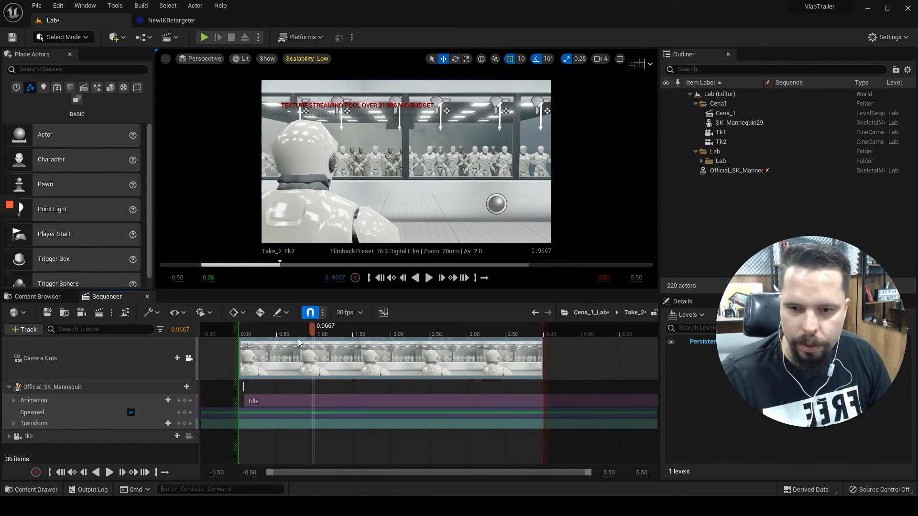
{"action": "left_click", "coordinate": [260, 401]}
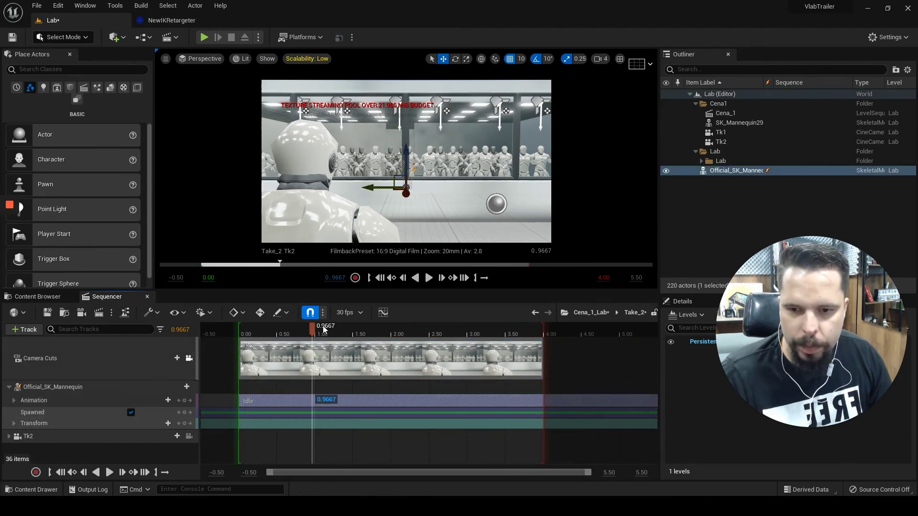
{"action": "mouse_move", "coordinate": [271, 341]}
{"action": "left_mouse_down"}
{"action": "mouse_move", "coordinate": [420, 333]}
{"action": "mouse_move", "coordinate": [411, 346]}
{"action": "left_mouse_up"}
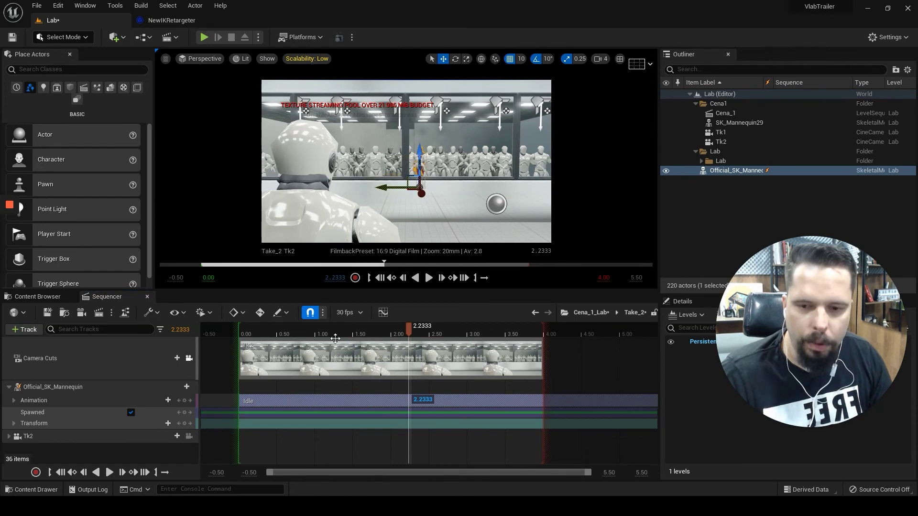
{"action": "key", "text": "ctrl+z"}
{"action": "left_click_drag", "start_coordinate": [243, 333], "coordinate": [402, 341]}
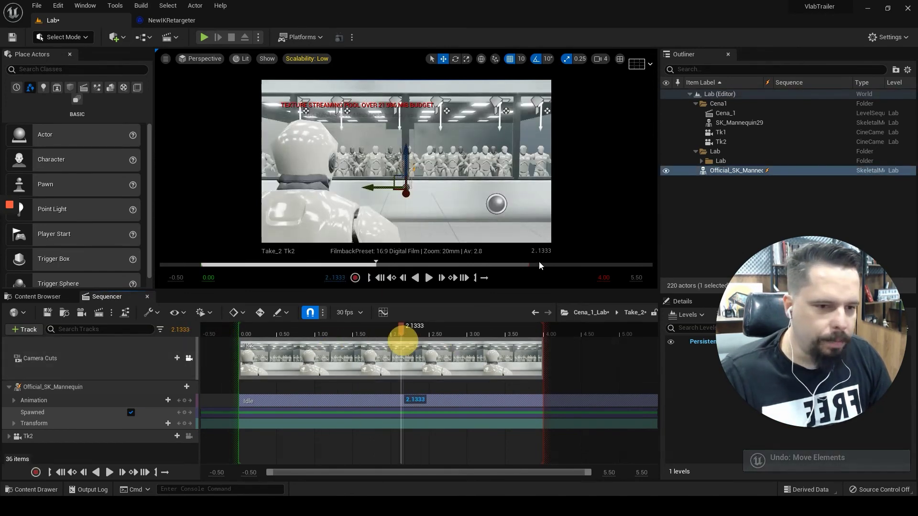
{"action": "left_click", "coordinate": [591, 312]}
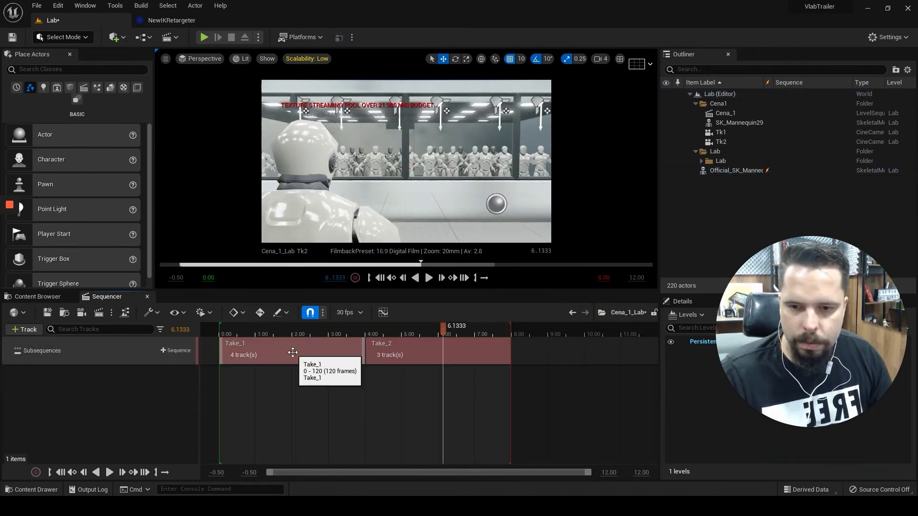
{"action": "left_click", "coordinate": [285, 331]}
{"action": "left_click", "coordinate": [251, 352]}
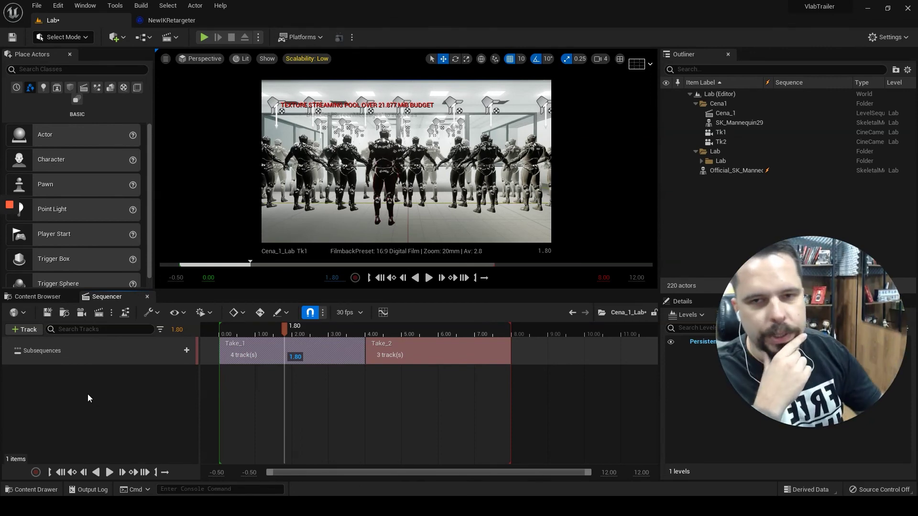
{"action": "mouse_move", "coordinate": [8, 205]}
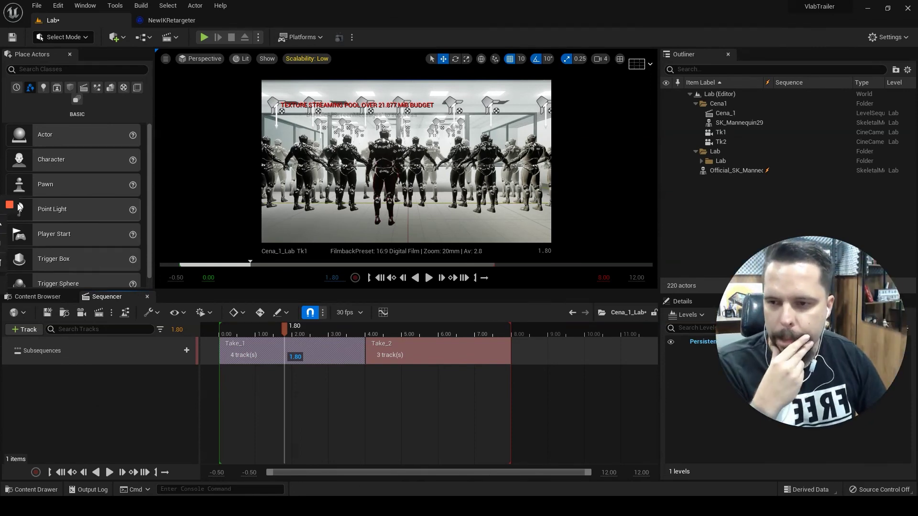